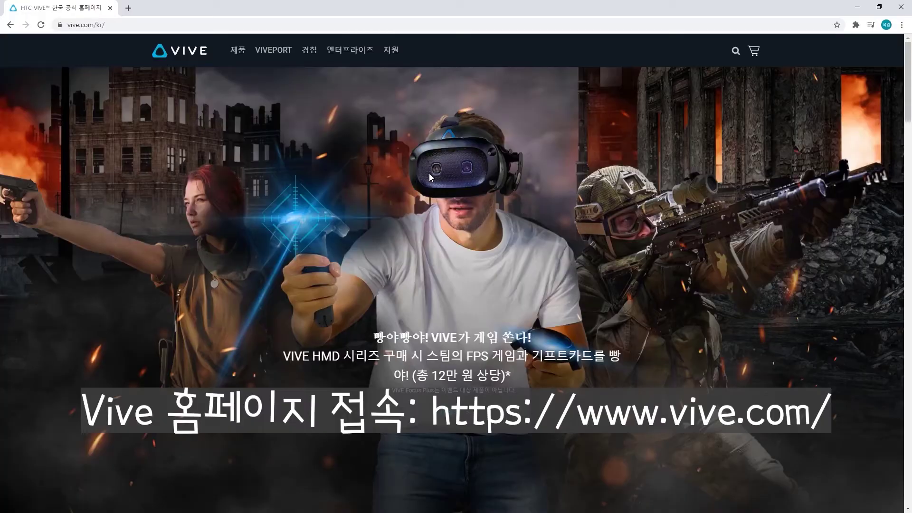
# Review the Cosmos product specs and browse more accessories in its carousel
pyautogui.moveTo(207, 90)
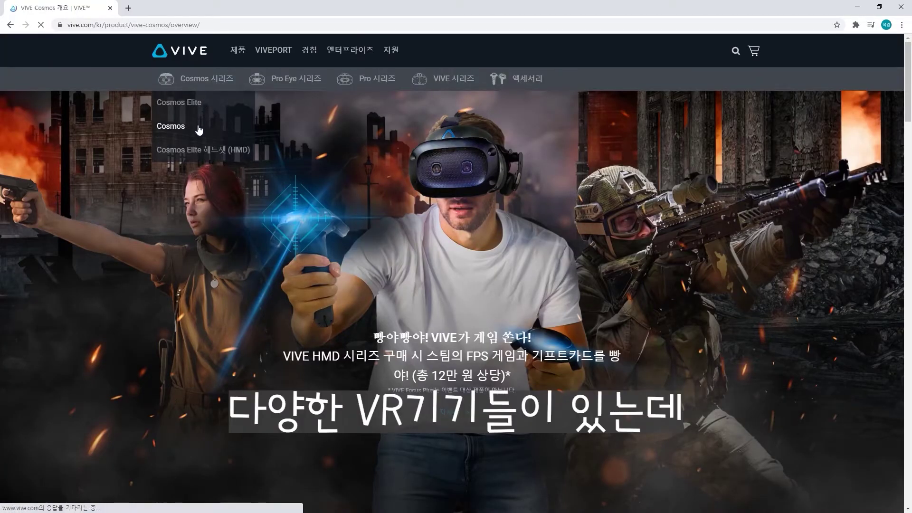
pyautogui.scroll(-2, 657, 367)
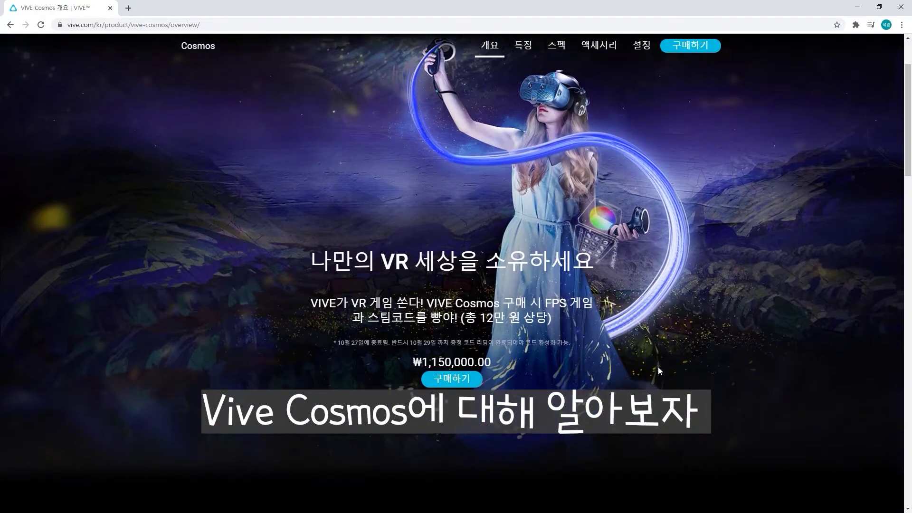
pyautogui.scroll(-6, 658, 366)
pyautogui.scroll(-8, 657, 362)
pyautogui.scroll(-4, 657, 352)
pyautogui.scroll(-2, 658, 348)
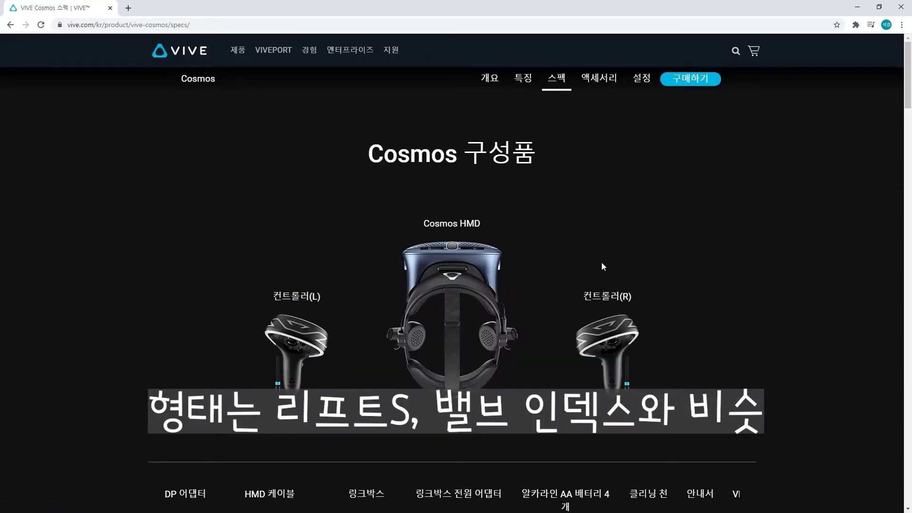
pyautogui.scroll(-3, 602, 266)
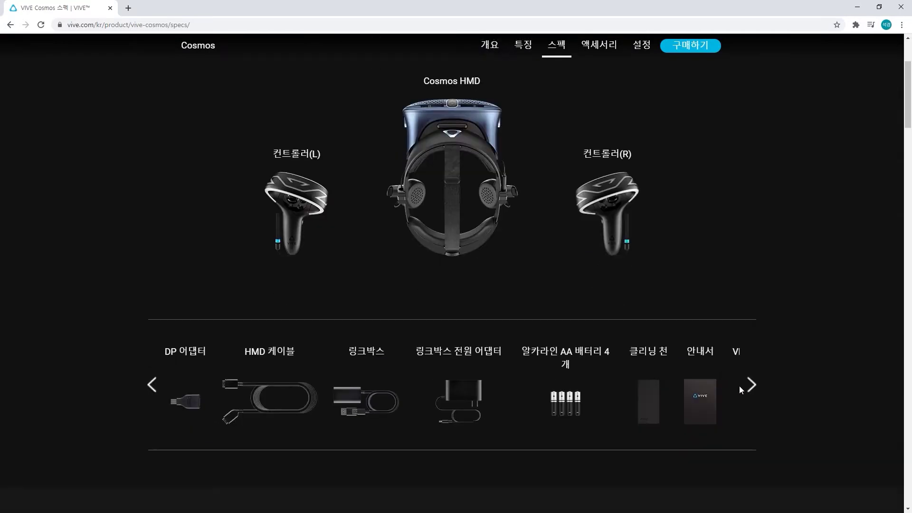
pyautogui.click(749, 394)
pyautogui.click(749, 394)
pyautogui.click(749, 394)
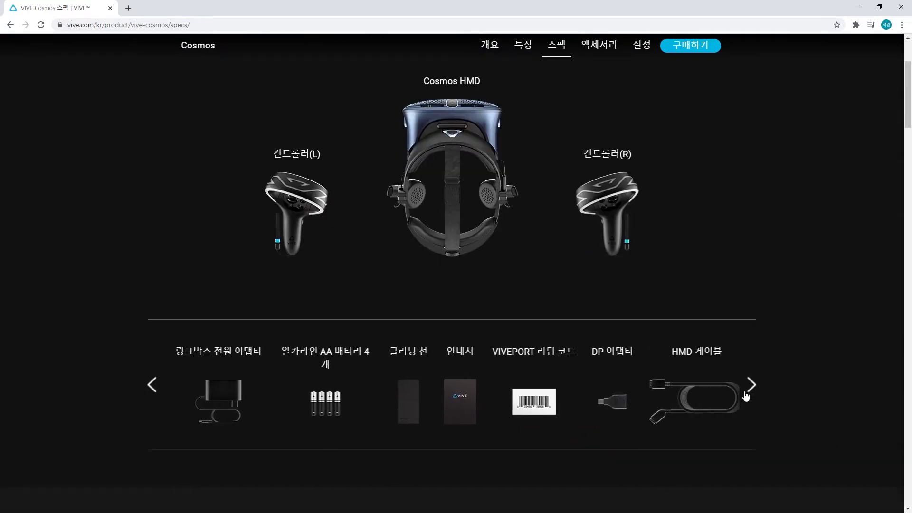
# Download the VIVE Setup installer from the VIVE setup page
pyautogui.scroll(3, 617, 95)
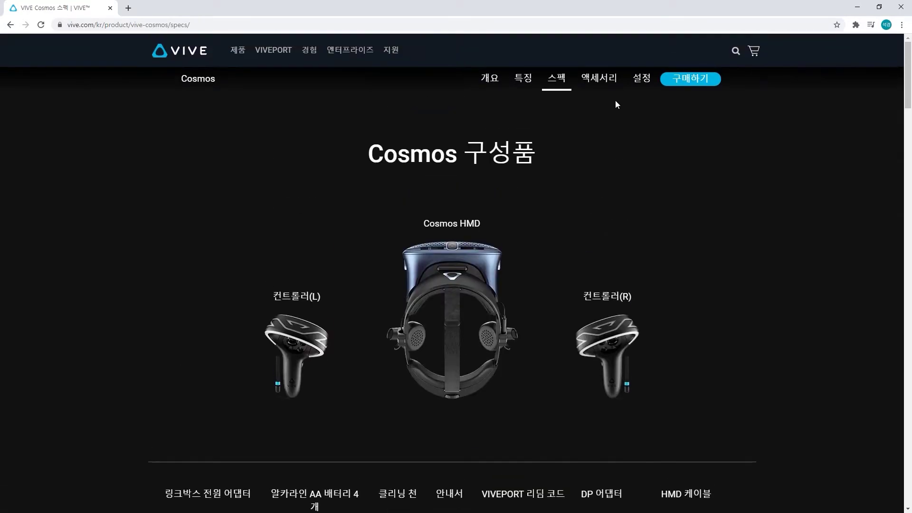
pyautogui.moveTo(398, 63)
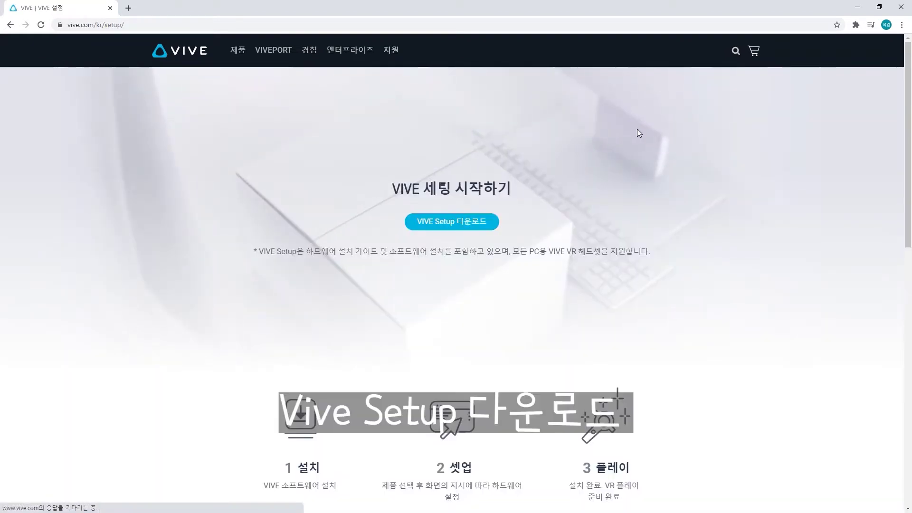
pyautogui.scroll(-1, 488, 231)
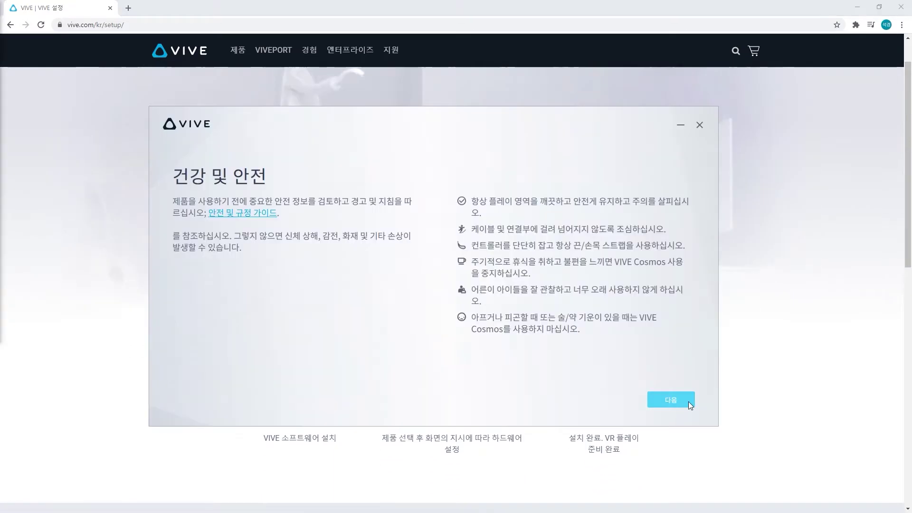
pyautogui.click(688, 401)
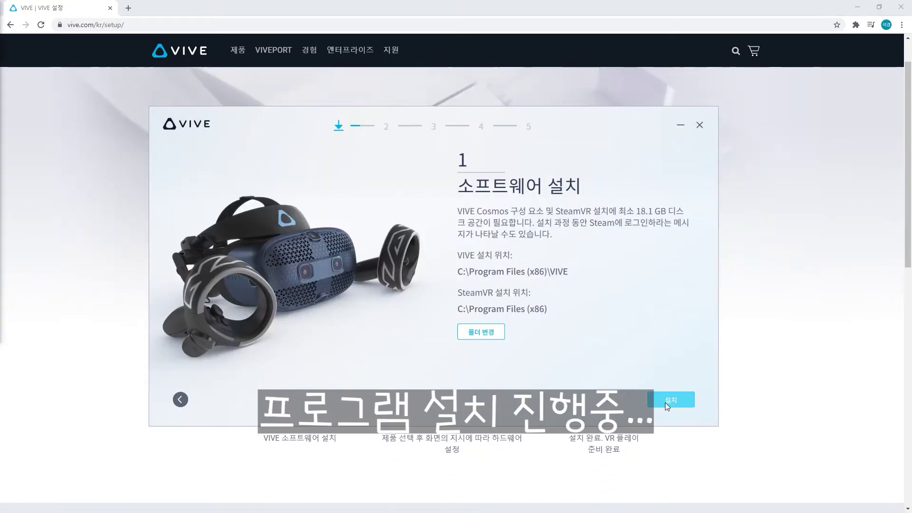
# Install the VIVE software and get past the welcome and preparation pages
pyautogui.click(665, 403)
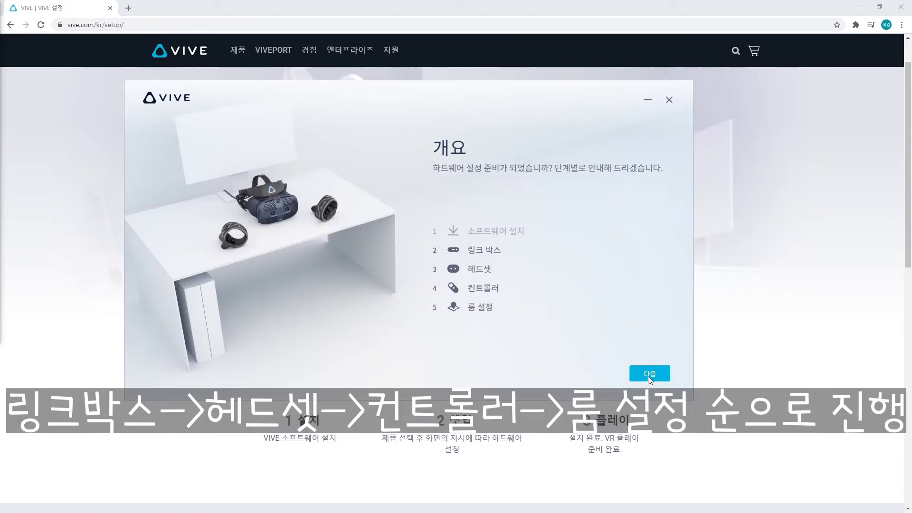
pyautogui.click(648, 376)
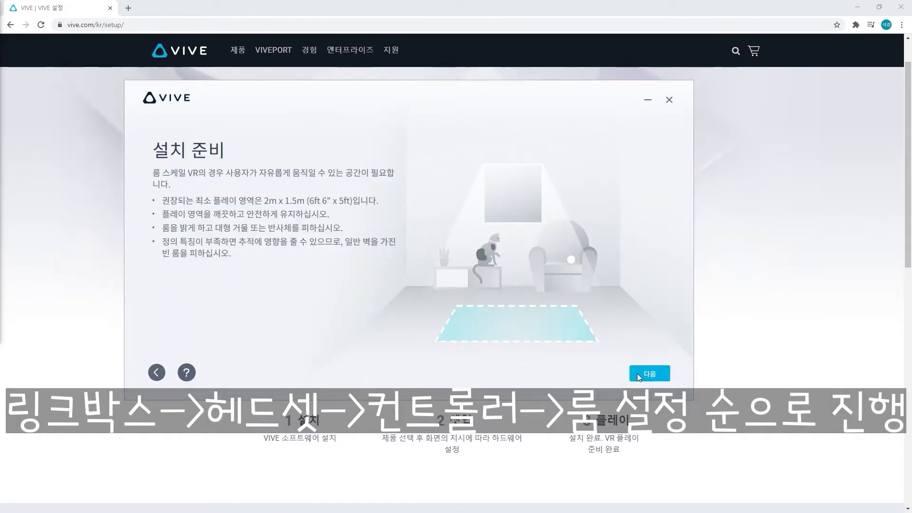
pyautogui.click(637, 373)
# Go through the link box cabling and lens protective film removal steps
pyautogui.click(280, 323)
pyautogui.click(648, 374)
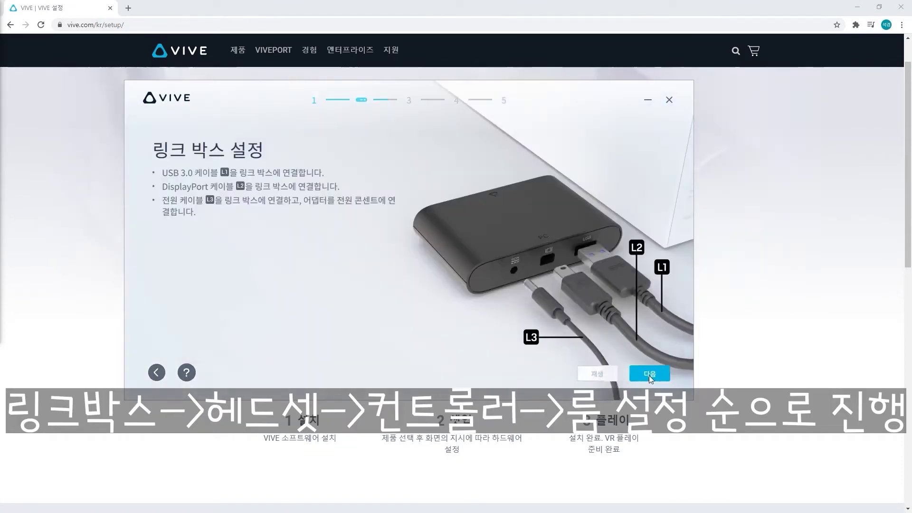
pyautogui.click(649, 375)
pyautogui.click(654, 374)
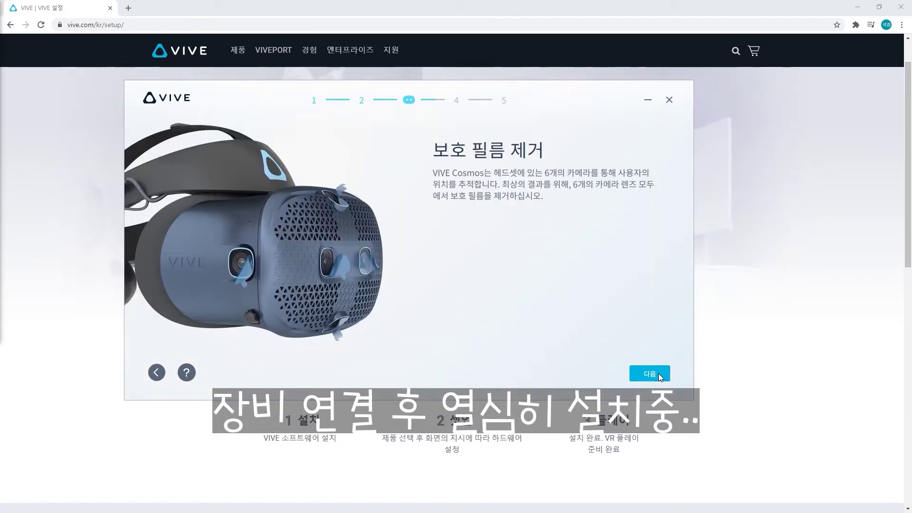
pyautogui.click(658, 374)
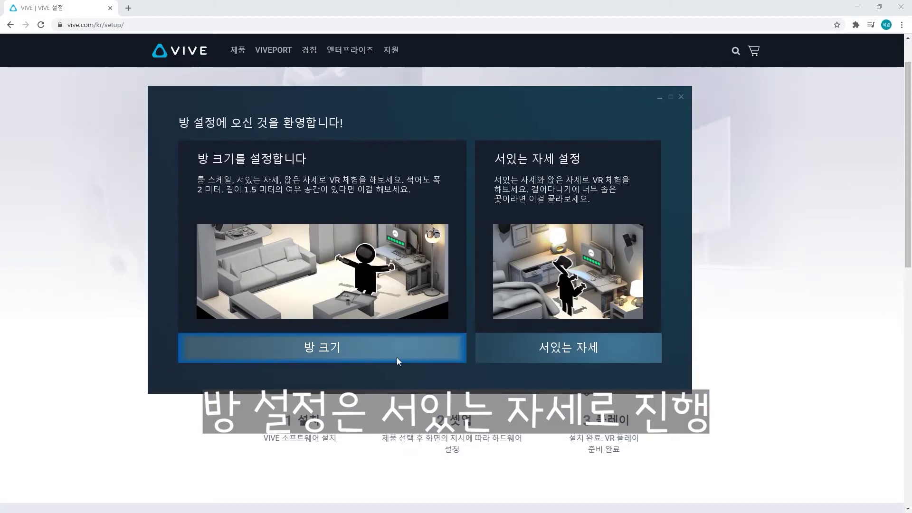
# Choose standing mode, centre the play space on the headset, and calibrate the floor at 0 cm
pyautogui.click(565, 349)
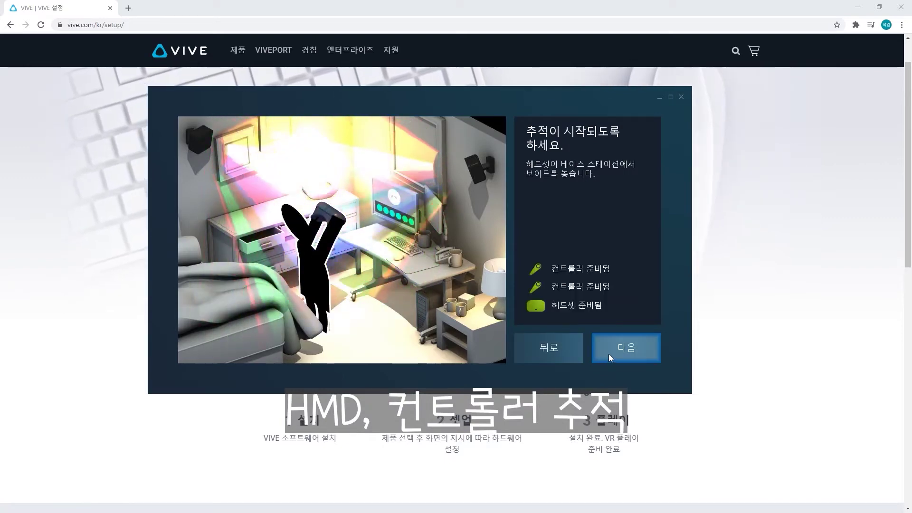
pyautogui.click(609, 355)
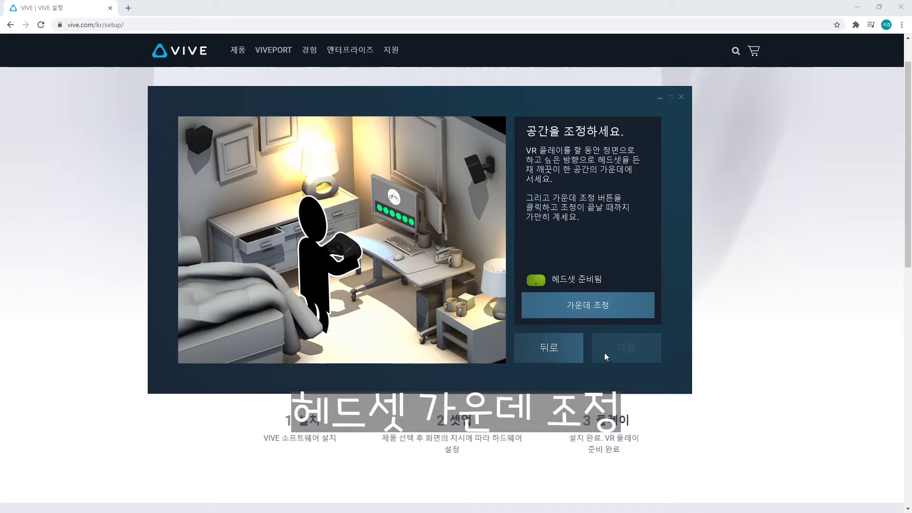
pyautogui.click(595, 309)
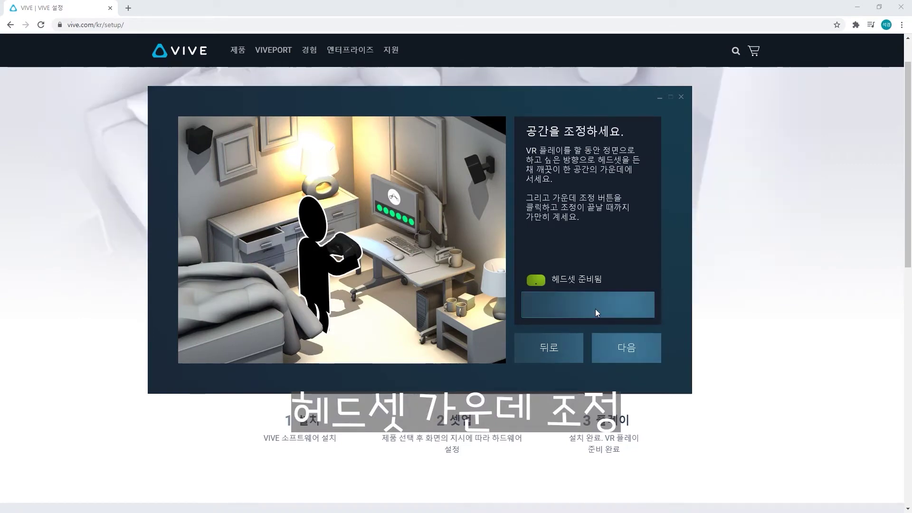
pyautogui.click(622, 346)
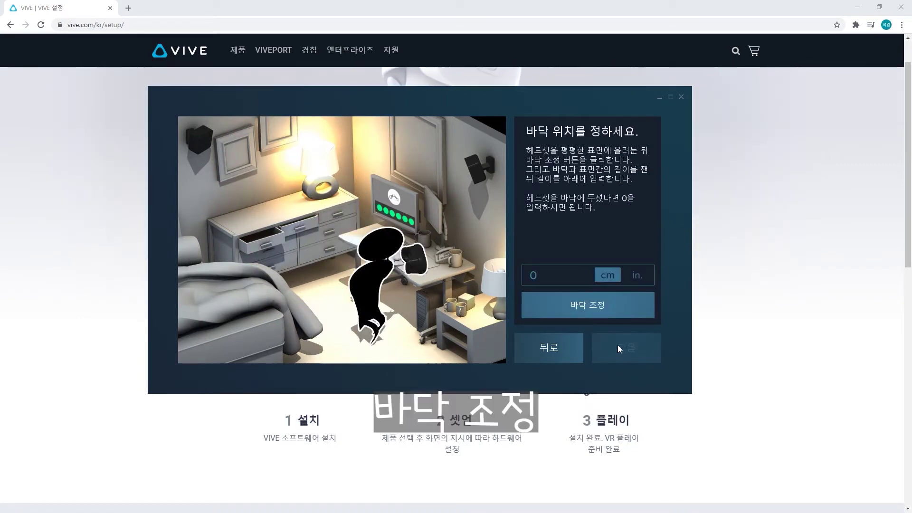
pyautogui.click(609, 313)
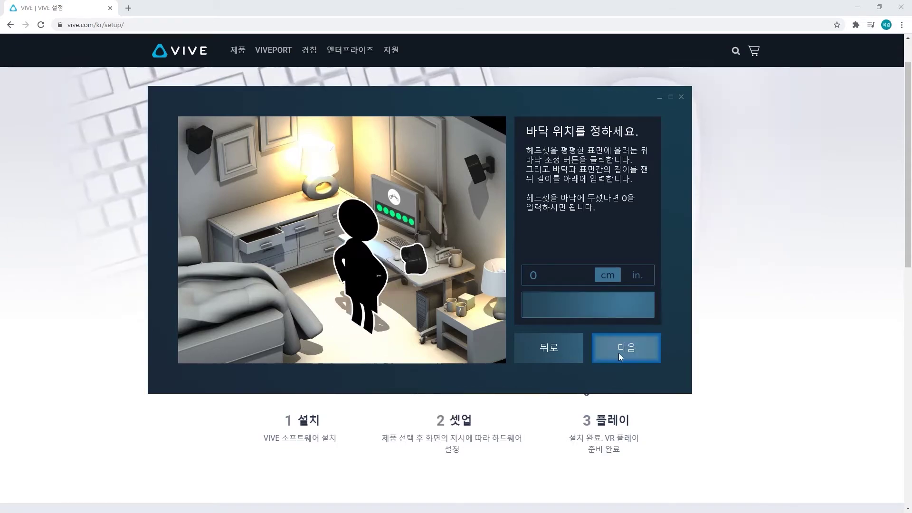
pyautogui.click(618, 353)
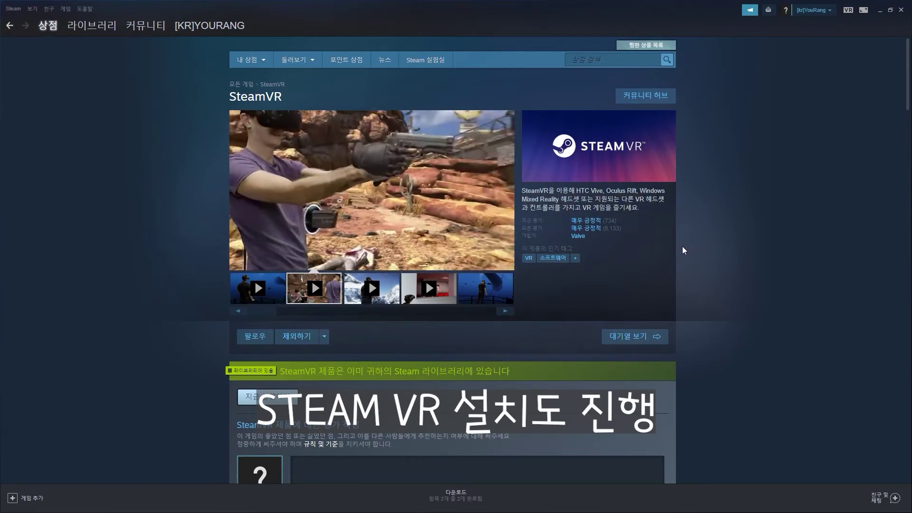
# Launch SteamVR, let its first-time setup finish, and move the setup dialog and status window aside
pyautogui.scroll(-3, 682, 250)
pyautogui.scroll(-5, 680, 248)
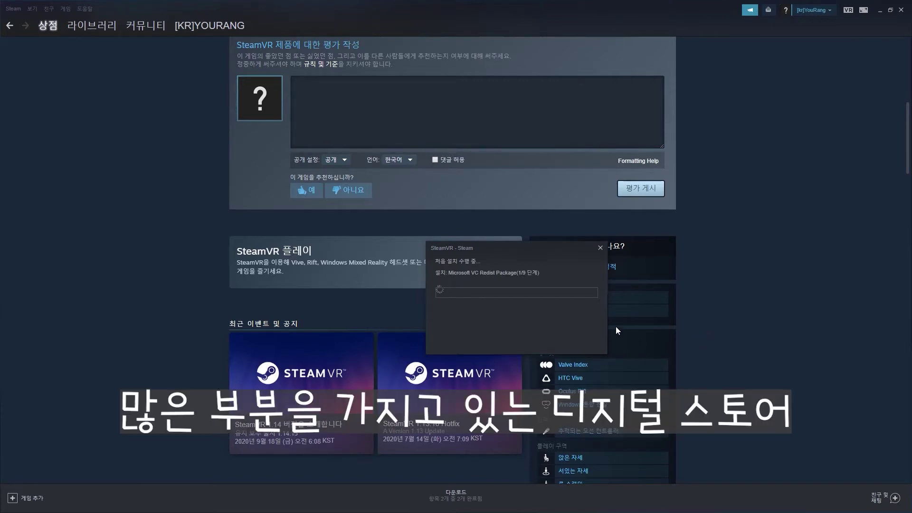
pyautogui.scroll(-3, 737, 367)
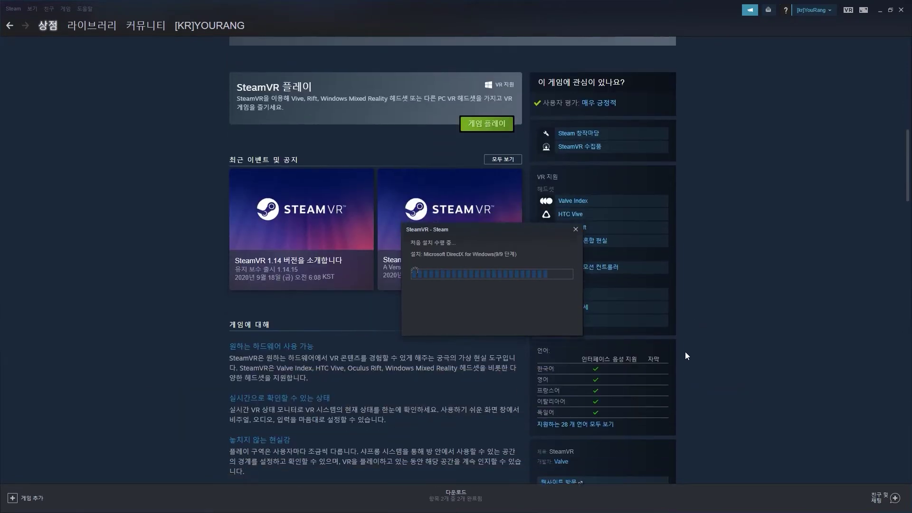
pyautogui.scroll(-2, 684, 351)
pyautogui.moveTo(508, 235); pyautogui.dragTo(251, 234)
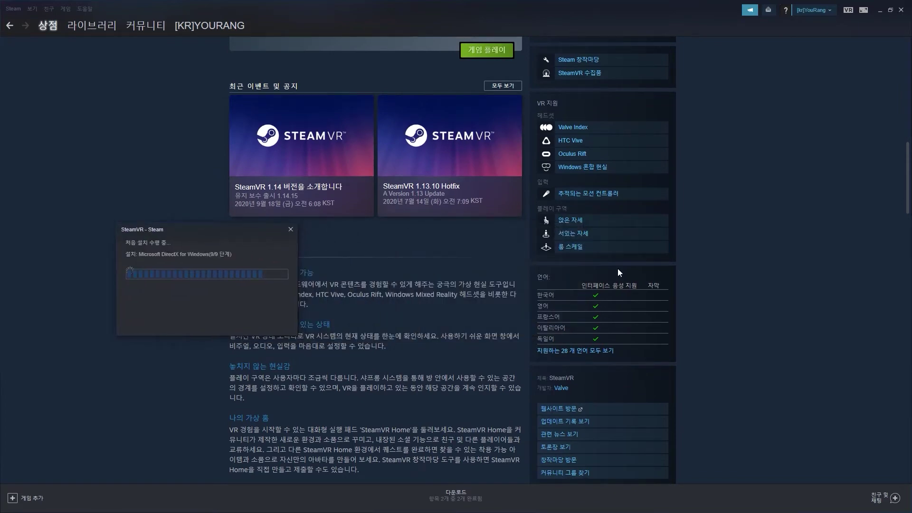
pyautogui.scroll(2, 617, 271)
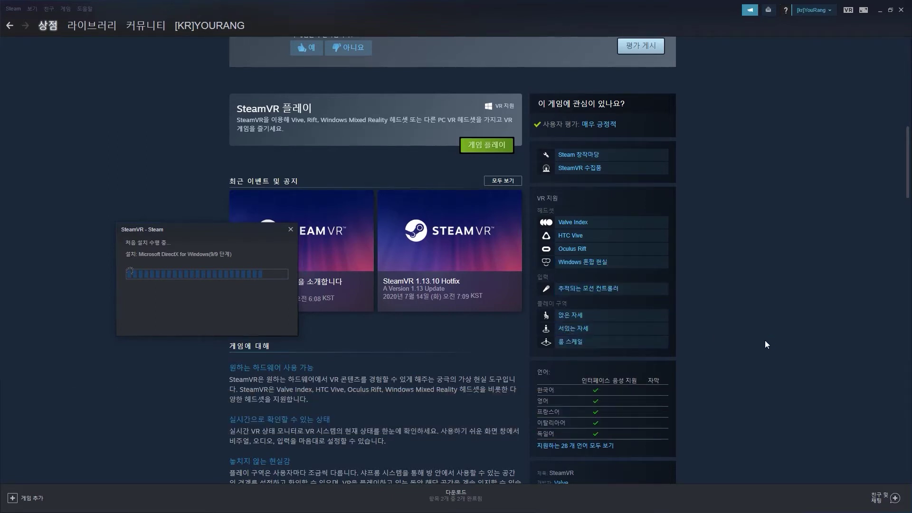
pyautogui.scroll(1, 432, 336)
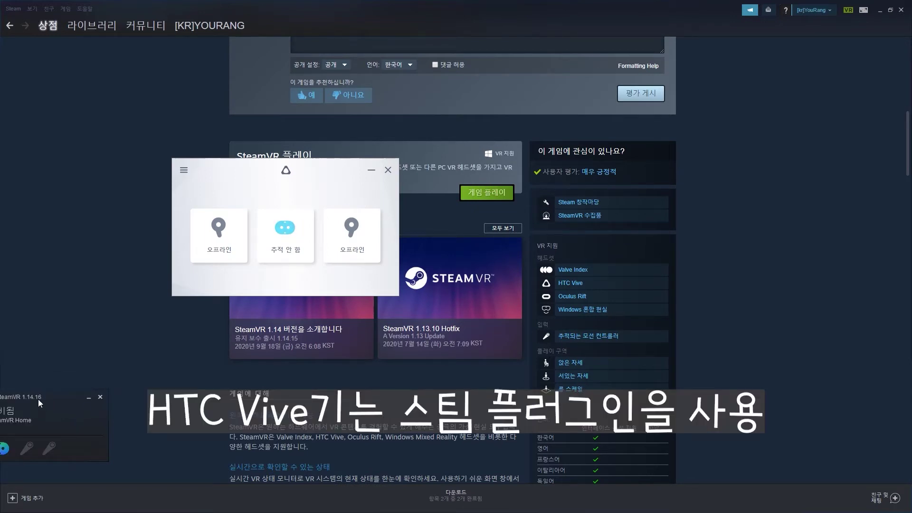
pyautogui.moveTo(57, 400); pyautogui.dragTo(209, 391)
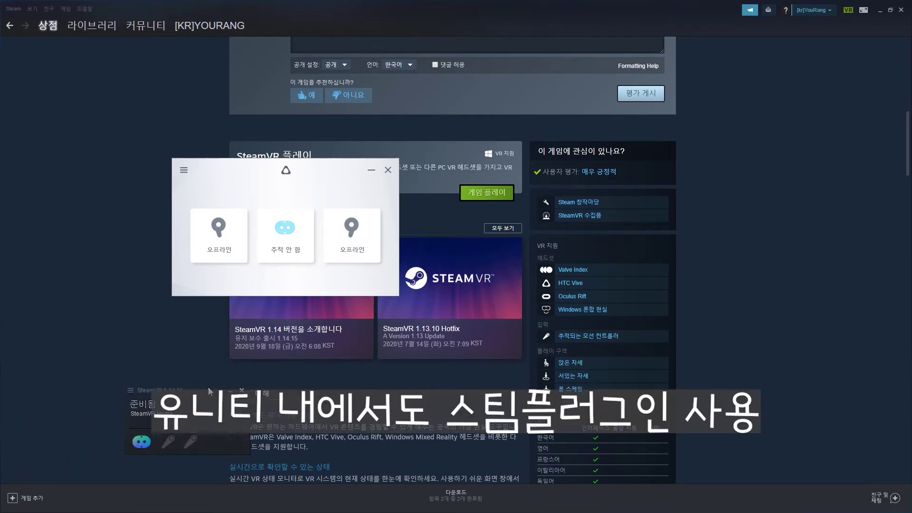
pyautogui.moveTo(499, 208); pyautogui.dragTo(499, 192)
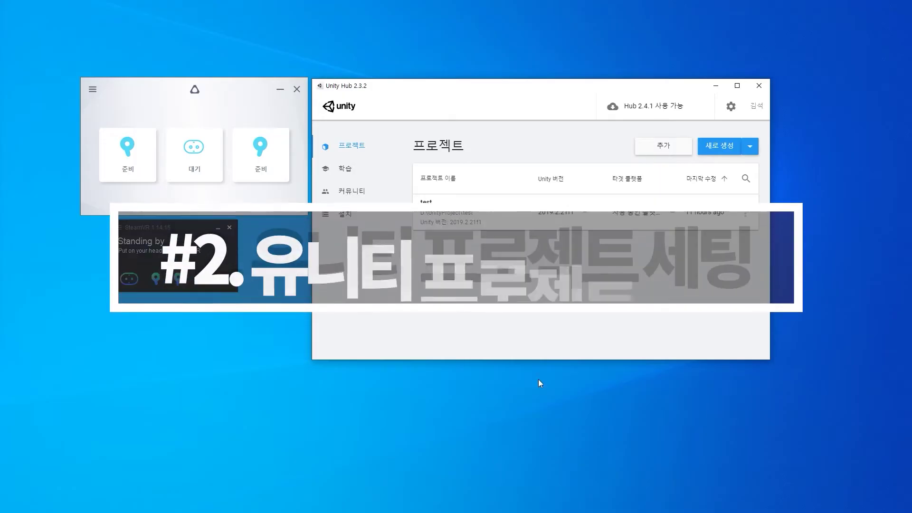
# Create a 3D project named Steam with Unity 2019.2.21f1 in D:\UnityProject, using the 2 by 3 layout
pyautogui.click(754, 151)
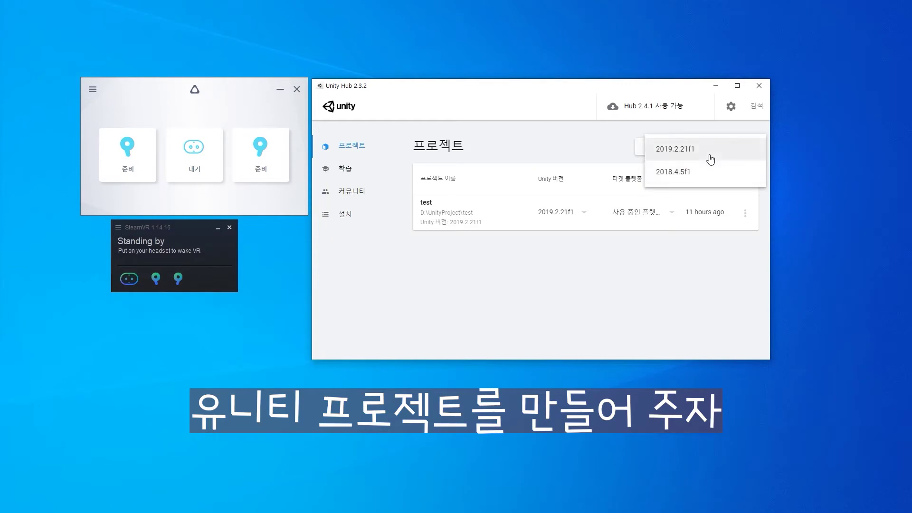
pyautogui.click(710, 159)
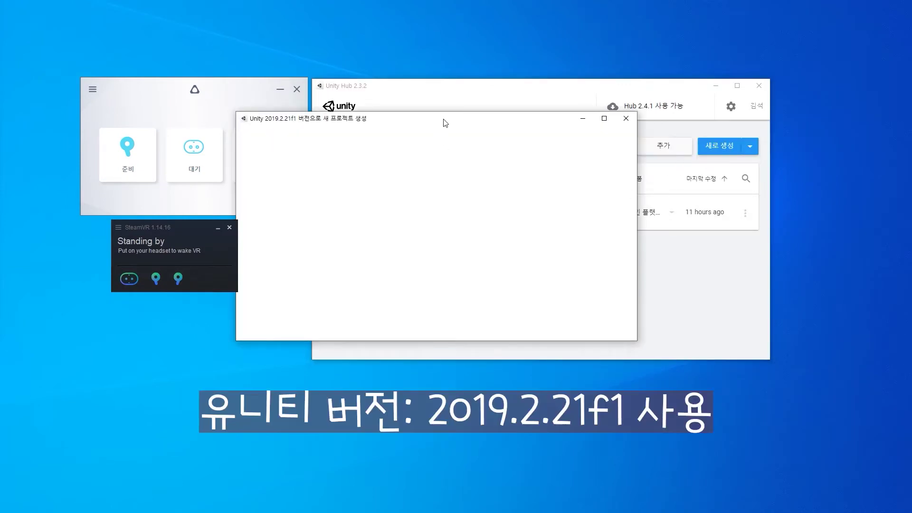
pyautogui.moveTo(444, 122); pyautogui.dragTo(539, 137)
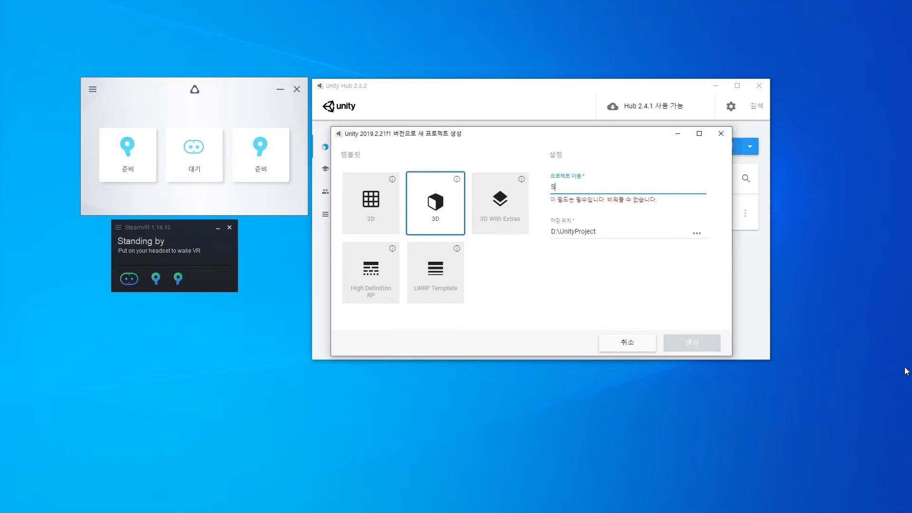
pyautogui.write('ta')
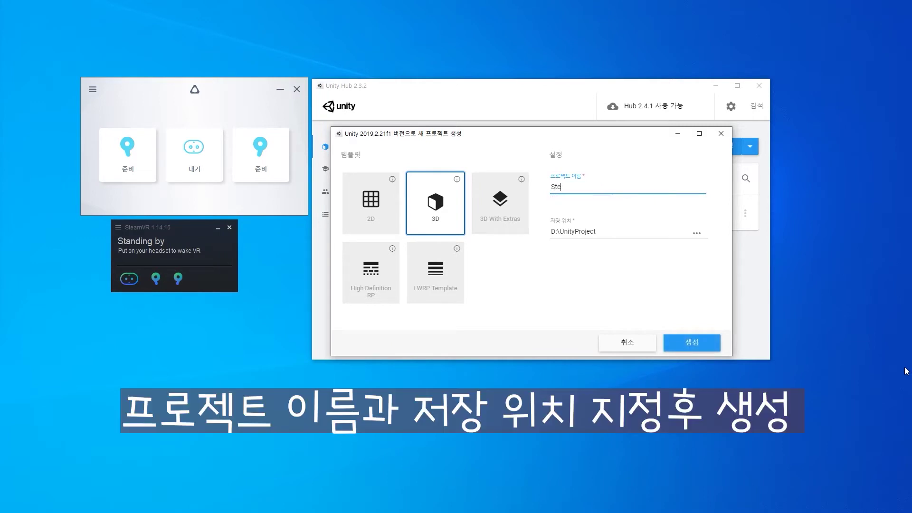
pyautogui.write('am')
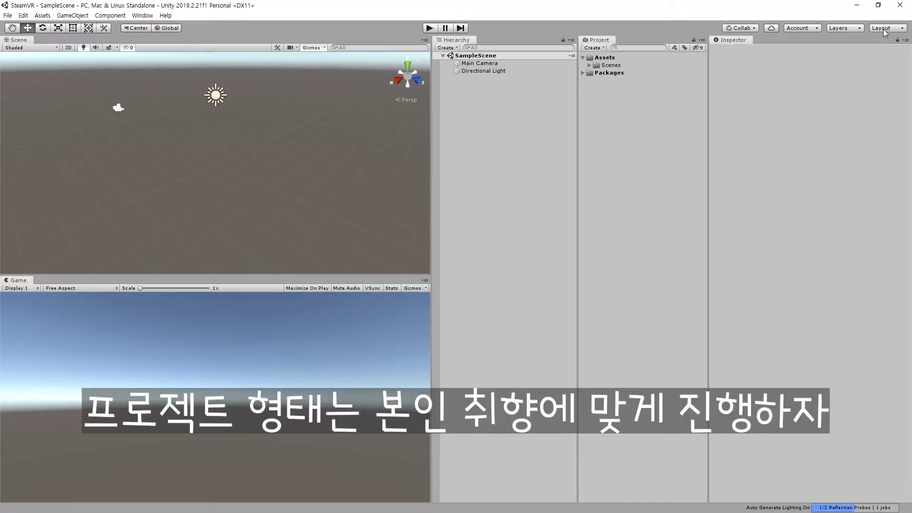
pyautogui.click(882, 29)
pyautogui.click(827, 39)
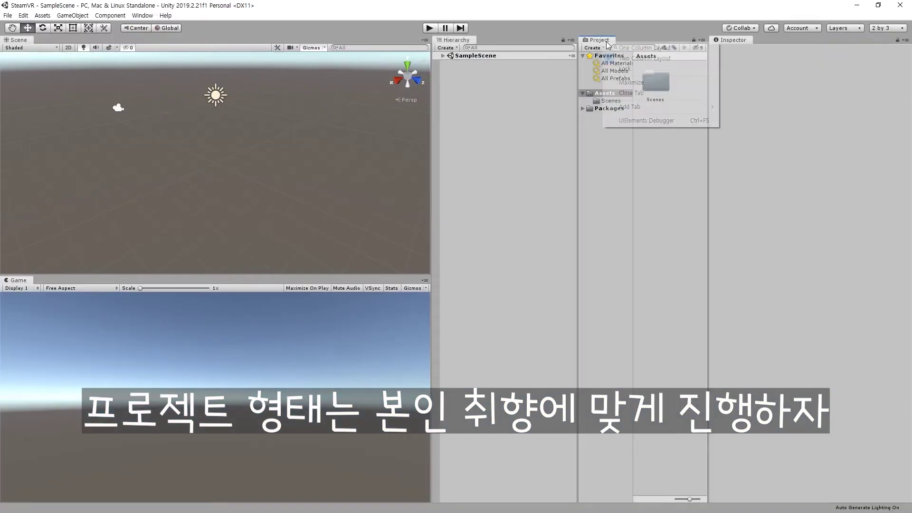
# Rename the SampleScene asset to Main
pyautogui.click(443, 56)
pyautogui.click(589, 65)
pyautogui.click(612, 73)
pyautogui.rightClick(608, 74)
pyautogui.click(633, 121)
pyautogui.write('Main')
pyautogui.press('Return')
pyautogui.click(443, 56)
# Add a Plane and a Cube, reset the cube's transform, and raise it onto the plane
pyautogui.click(521, 179)
pyautogui.rightClick(509, 148)
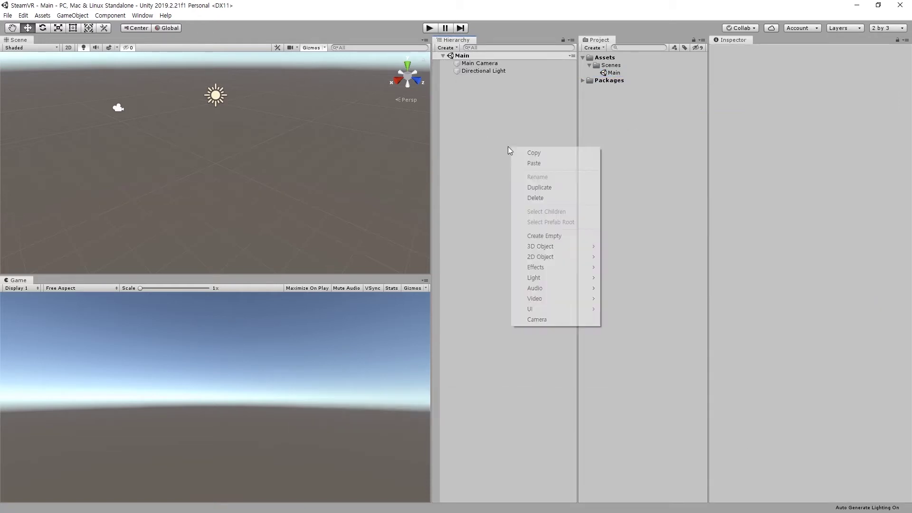
pyautogui.click(602, 262)
pyautogui.doubleClick(472, 78)
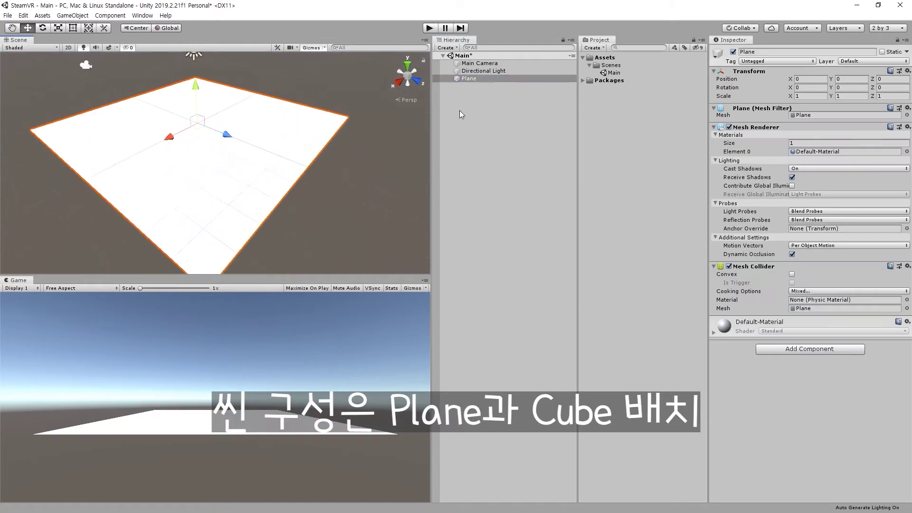
pyautogui.rightClick(478, 121)
pyautogui.moveTo(516, 221)
pyautogui.click(588, 221)
pyautogui.click(907, 70)
pyautogui.click(825, 77)
pyautogui.moveTo(256, 118)
pyautogui.mouseDown()
pyautogui.moveTo(258, 103)
pyautogui.moveTo(311, 127)
pyautogui.mouseUp()
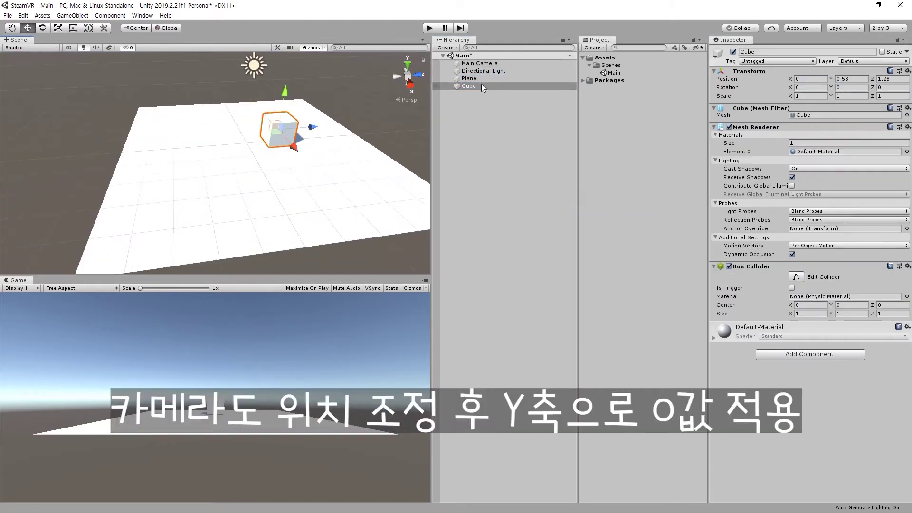
# Create a blue mBlue material, apply it to the cube, and select the Main Camera
pyautogui.rightClick(605, 112)
pyautogui.moveTo(632, 118)
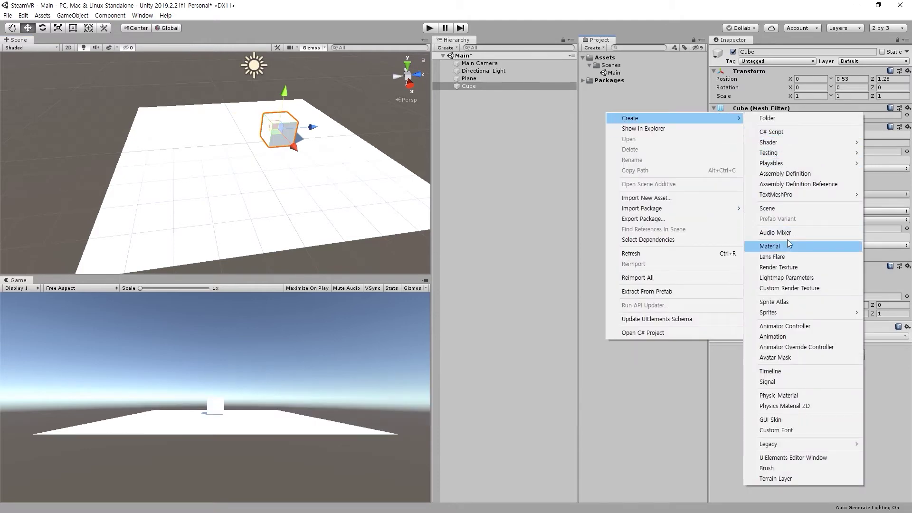
pyautogui.click(783, 245)
pyautogui.write('mBlue')
pyautogui.press('Return')
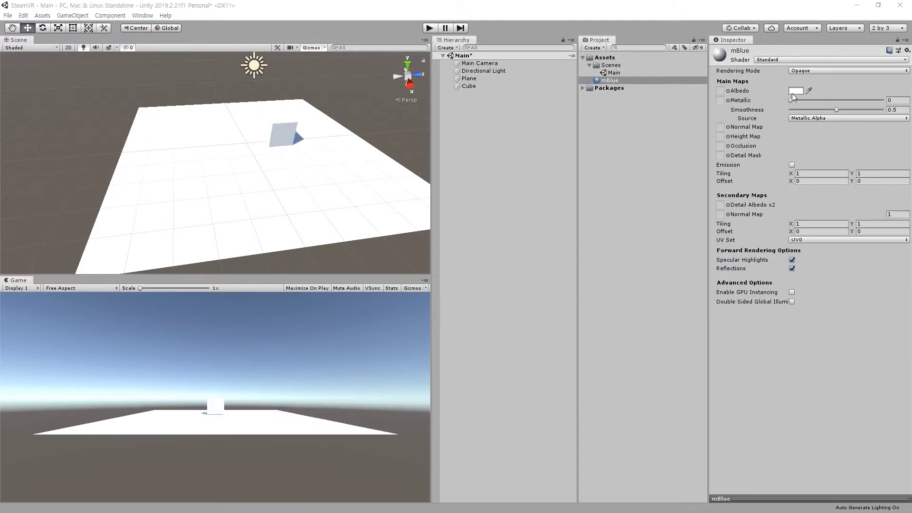
pyautogui.click(796, 91)
pyautogui.click(592, 215)
pyautogui.click(659, 182)
pyautogui.click(685, 123)
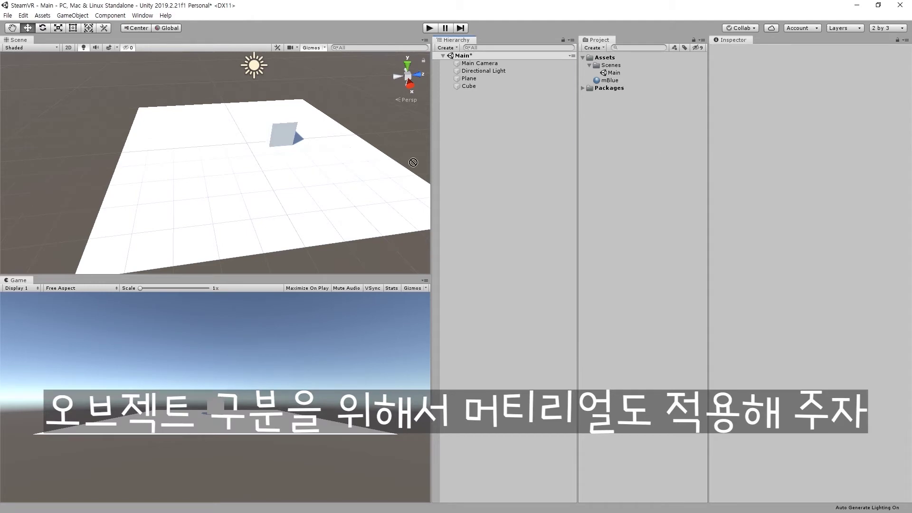
pyautogui.moveTo(609, 80); pyautogui.dragTo(289, 123)
pyautogui.doubleClick(479, 63)
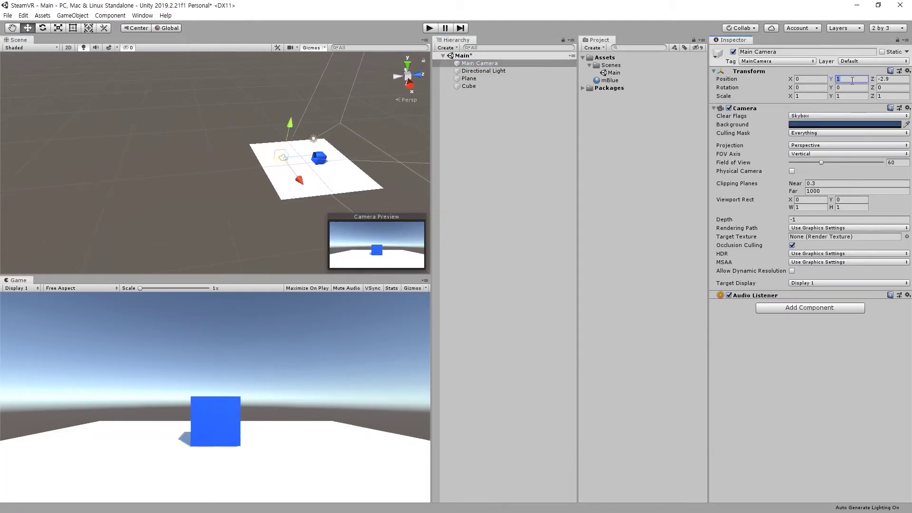
pyautogui.click(8, 15)
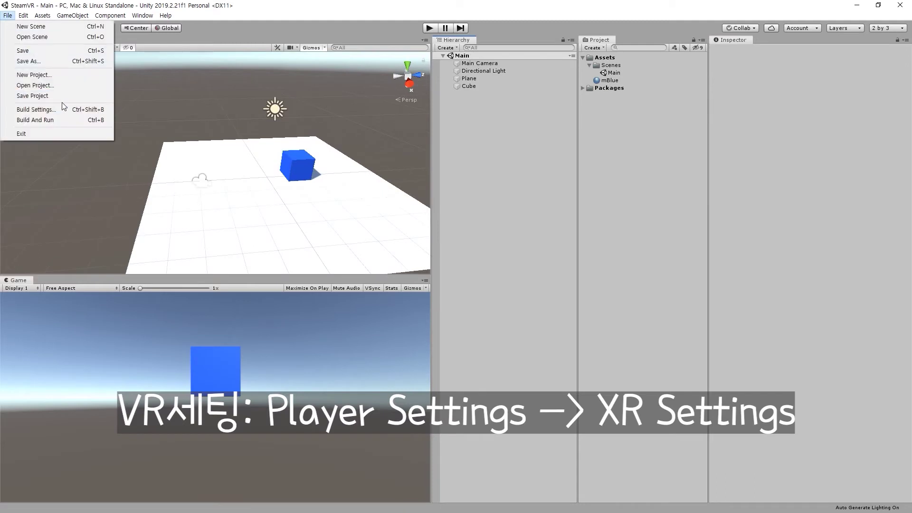
# Turn on Virtual Reality Supported in the Player settings' XR options
pyautogui.click(28, 108)
pyautogui.click(143, 355)
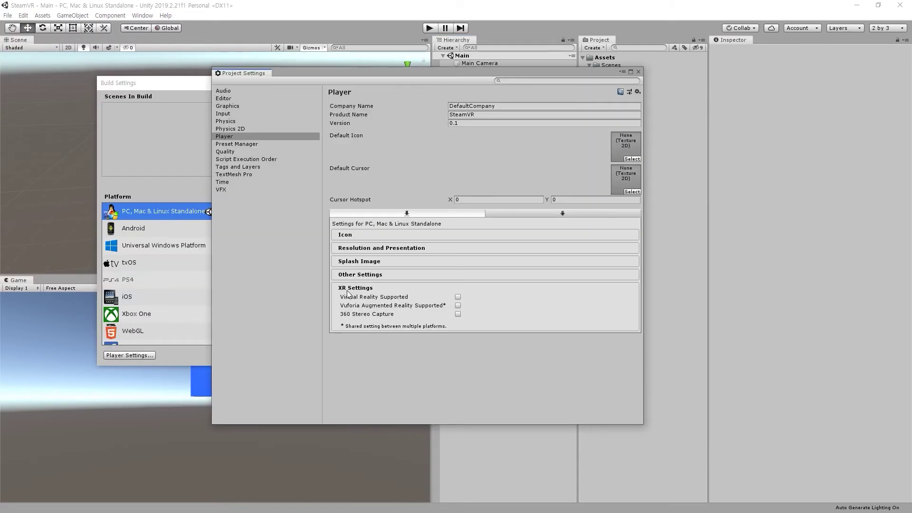
pyautogui.click(456, 297)
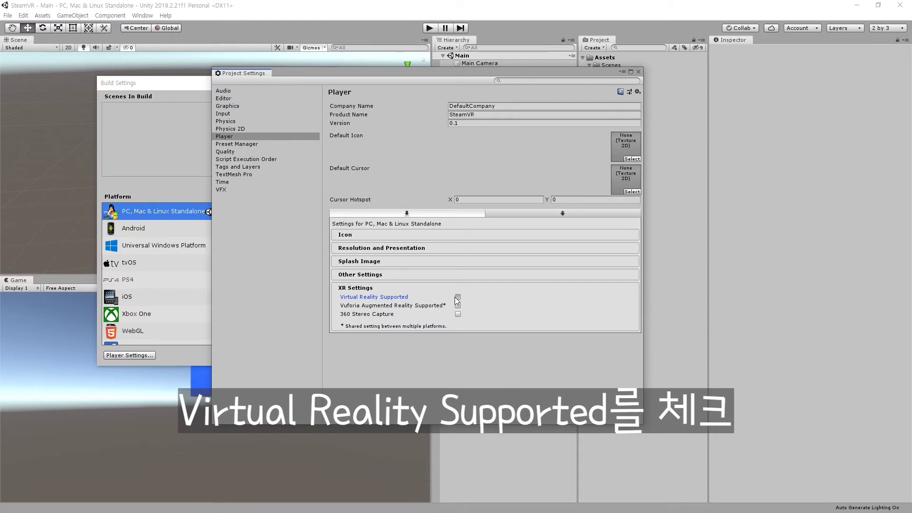
pyautogui.click(457, 297)
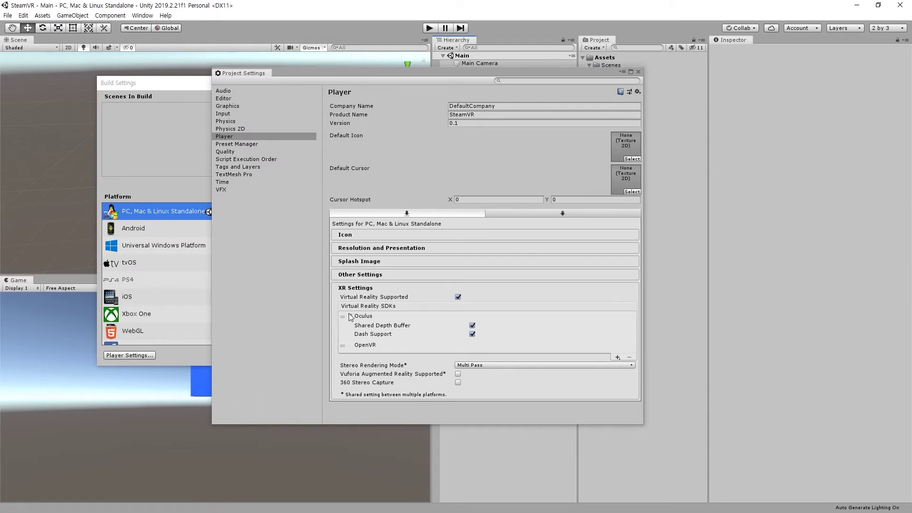
# Move OpenVR above Oculus in the Virtual Reality SDK list
pyautogui.click(351, 316)
pyautogui.click(365, 327)
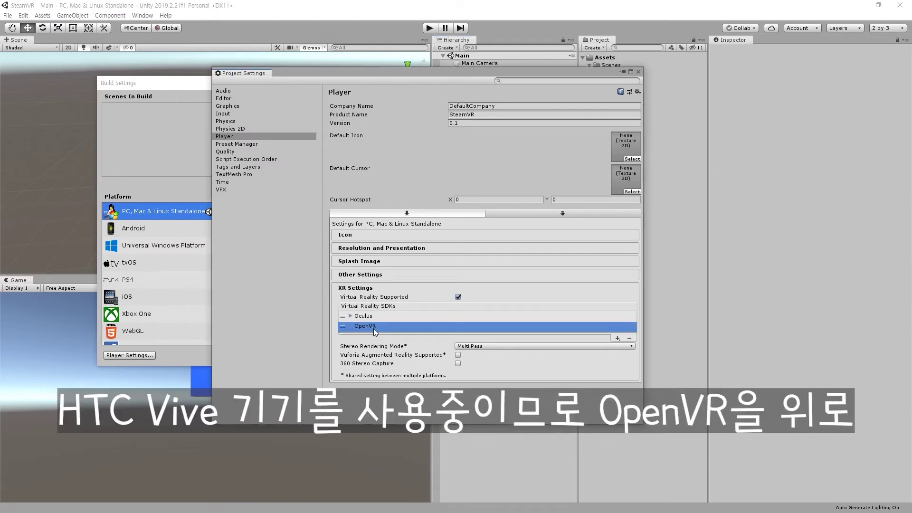
pyautogui.moveTo(373, 329); pyautogui.dragTo(374, 314)
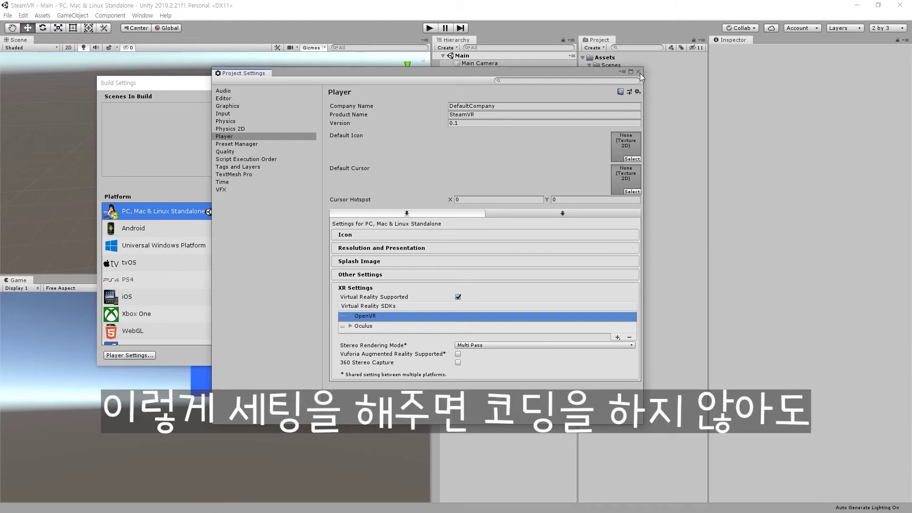
pyautogui.click(638, 72)
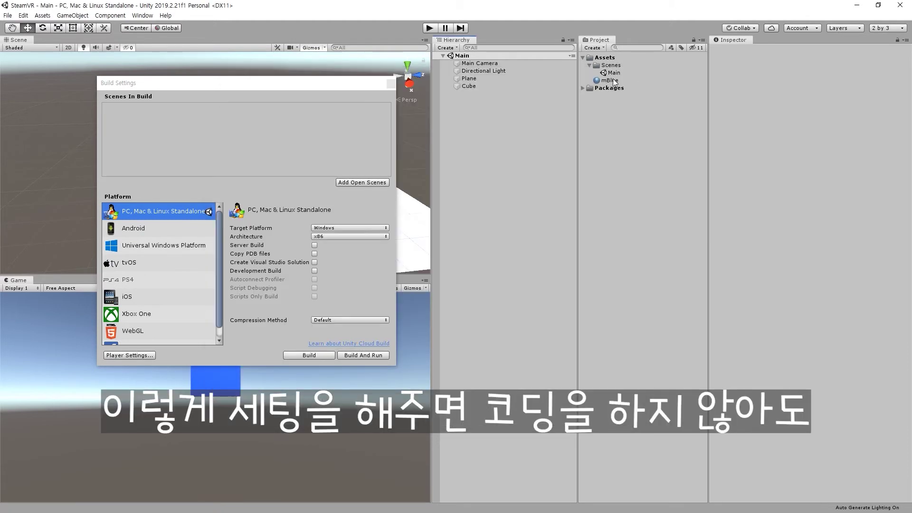
# Close Build Settings and run the scene in Play mode to test the headset
pyautogui.click(390, 85)
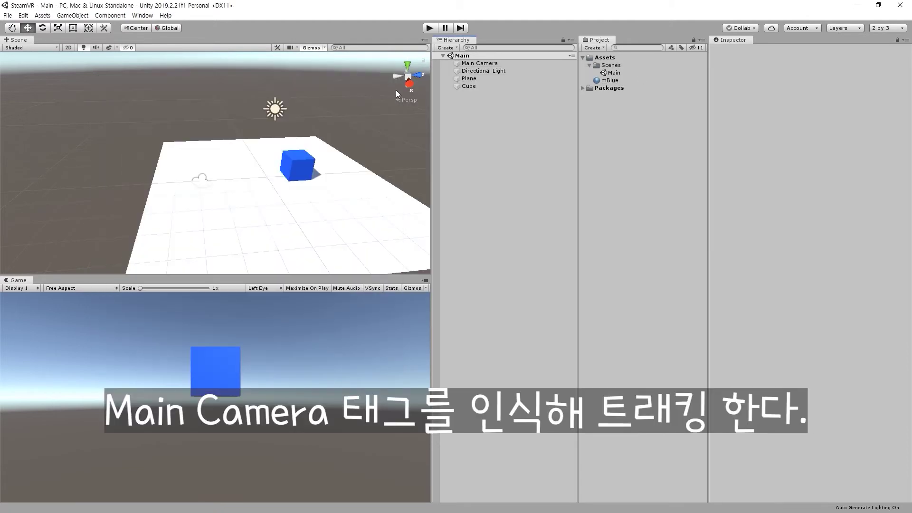
pyautogui.click(429, 28)
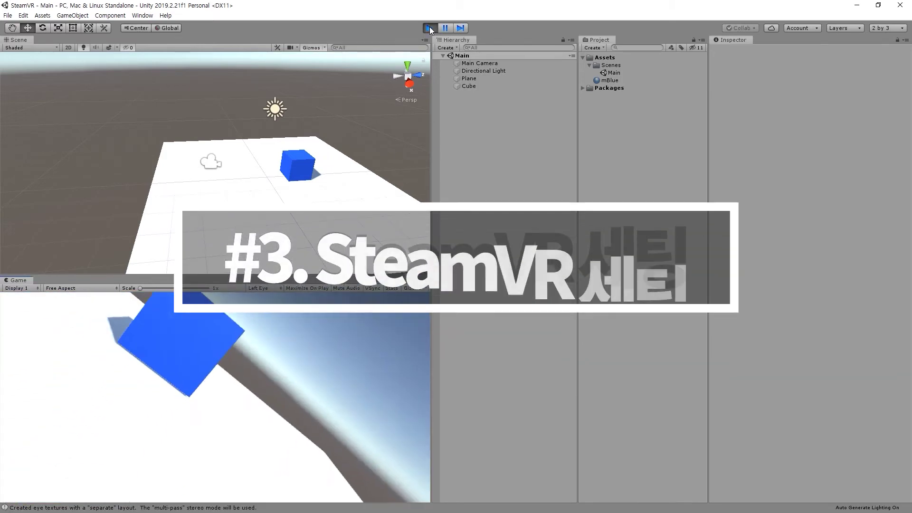
# Stop Play mode, import SteamVR Plugin from the maximized Asset Store, and accept all recommended settings
pyautogui.click(429, 26)
pyautogui.click(145, 16)
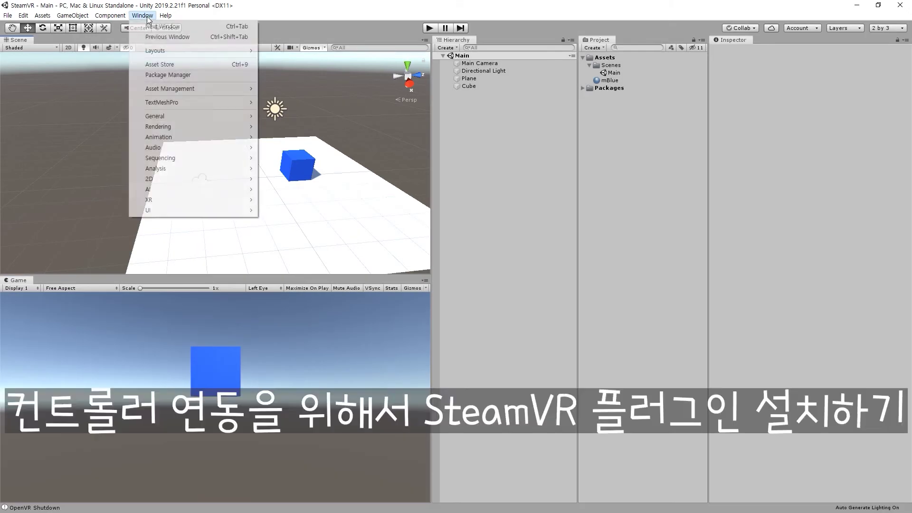
pyautogui.click(175, 64)
pyautogui.rightClick(70, 39)
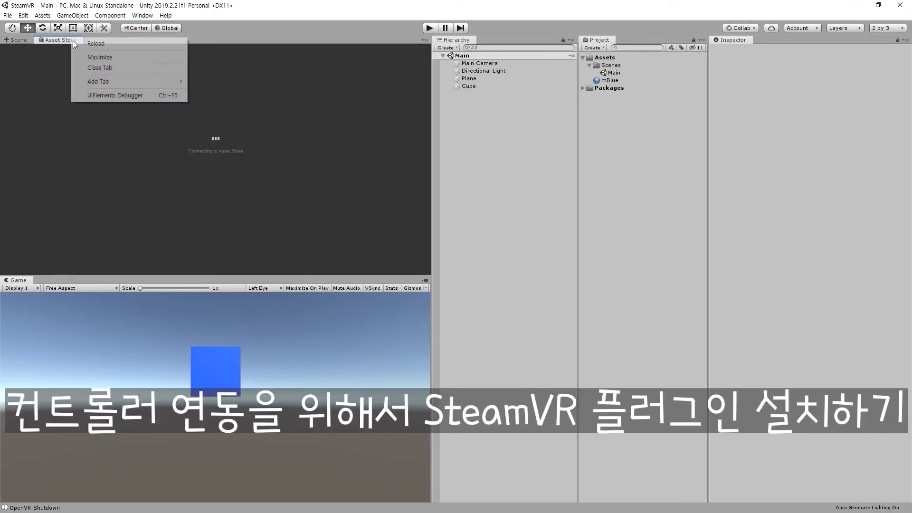
pyautogui.click(97, 58)
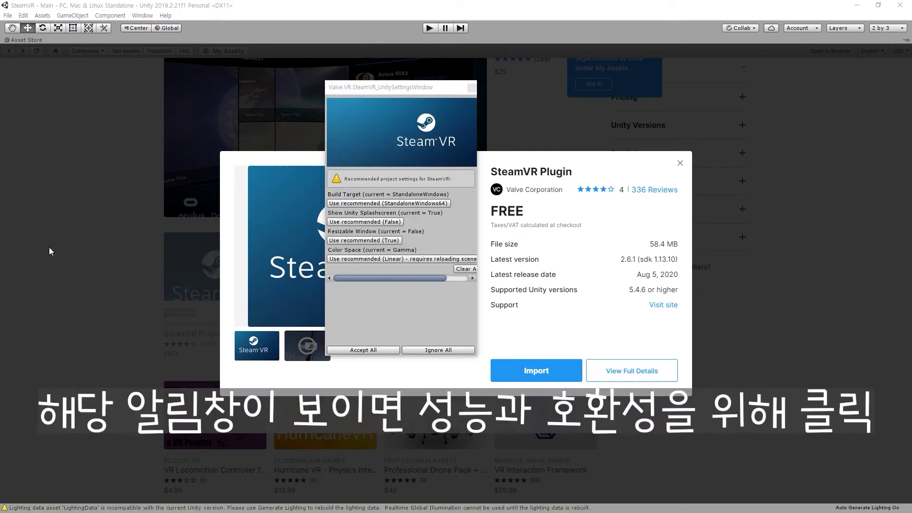
pyautogui.click(375, 349)
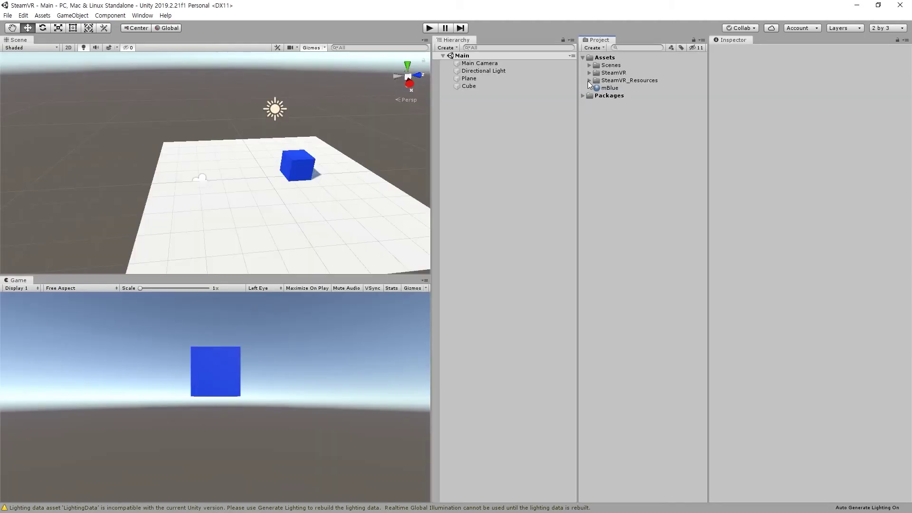
pyautogui.click(523, 172)
# Open SteamVR Input with the example actions.json and move the window up and left
pyautogui.click(142, 15)
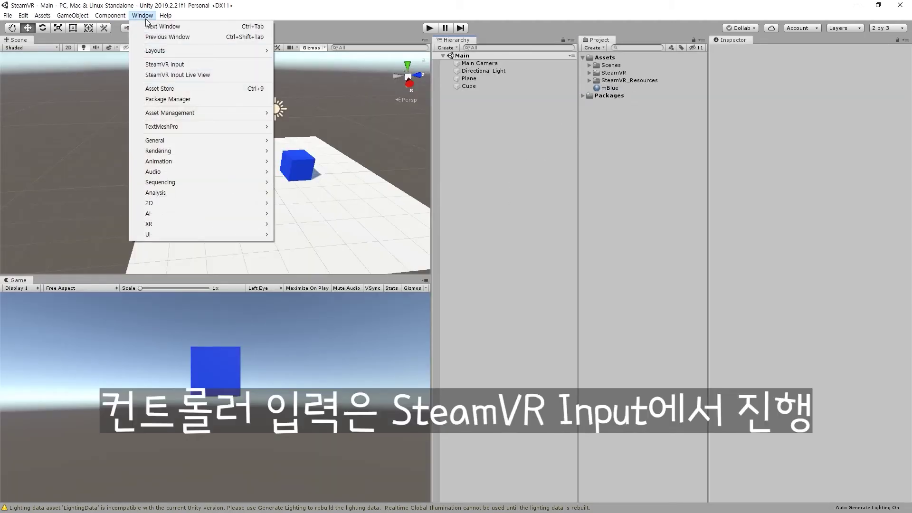
pyautogui.click(183, 65)
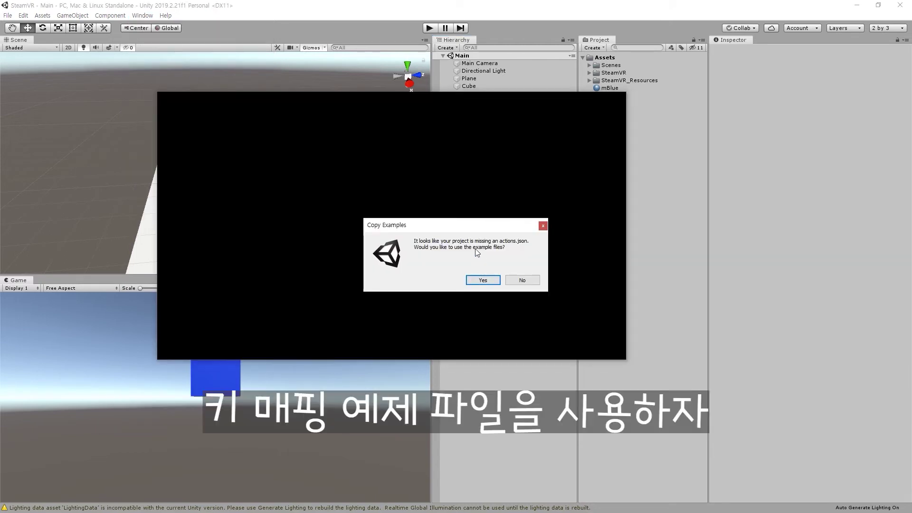
pyautogui.click(482, 280)
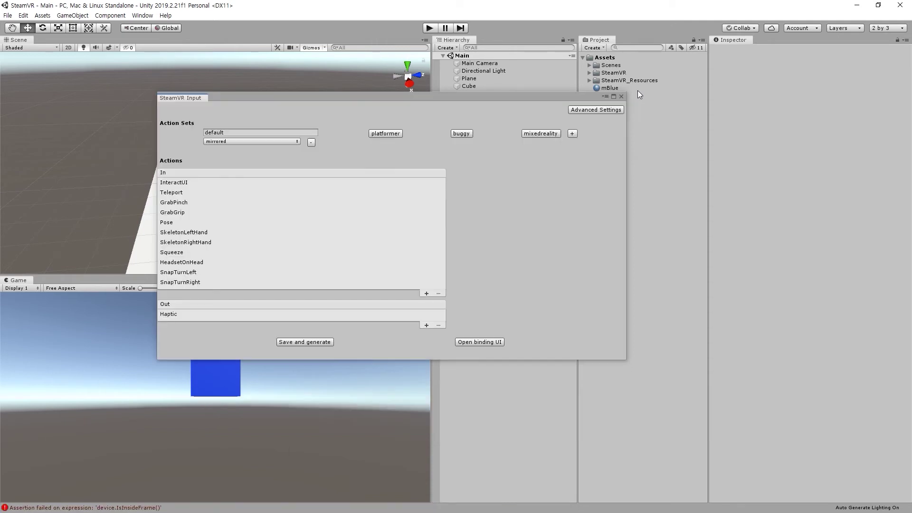
pyautogui.moveTo(560, 100); pyautogui.dragTo(478, 49)
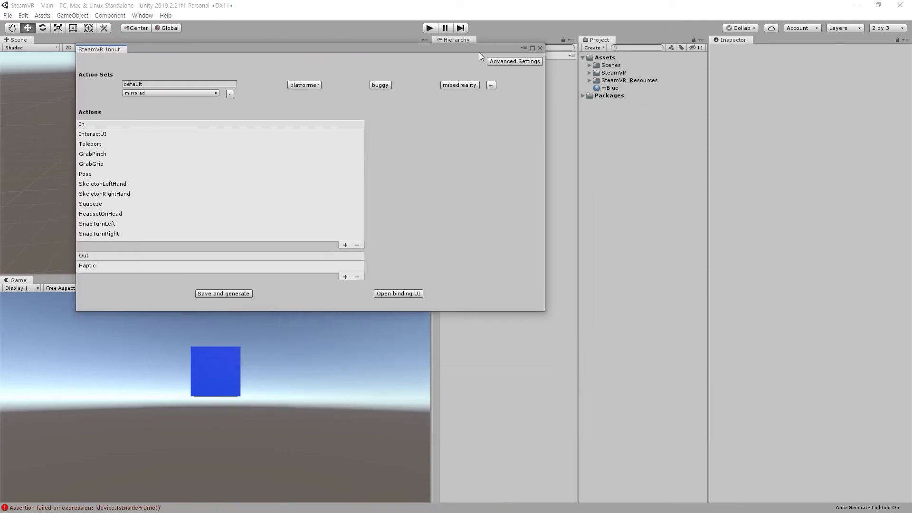
# Review, then delete the mixedreality, buggy and platformer action sets, confirming each deletion
pyautogui.click(315, 81)
pyautogui.click(375, 83)
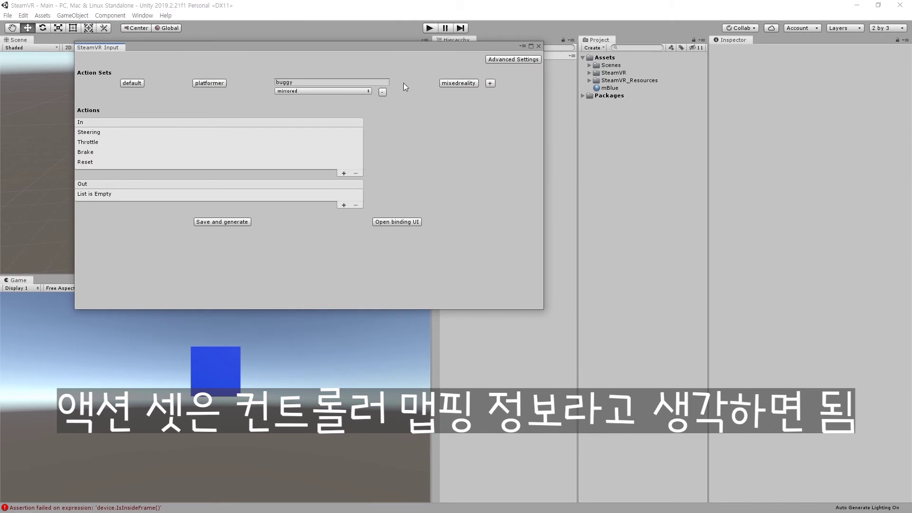
pyautogui.click(456, 85)
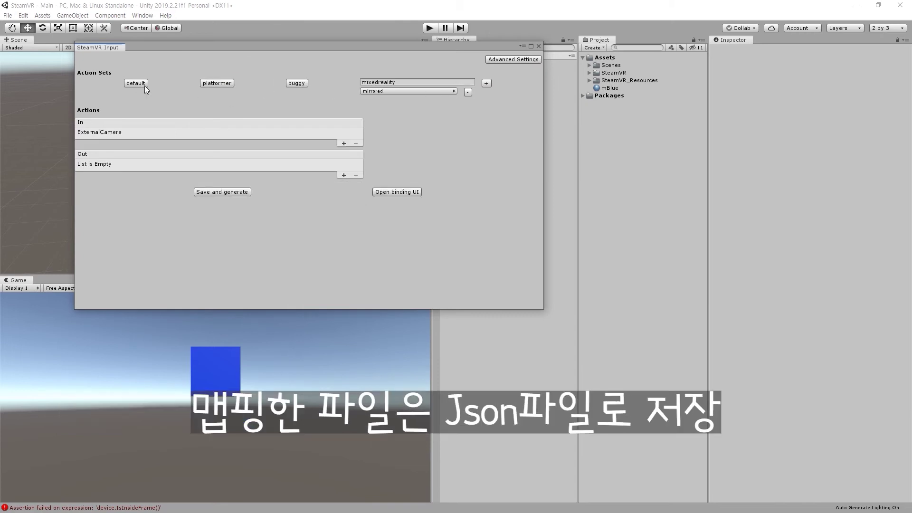
pyautogui.click(467, 92)
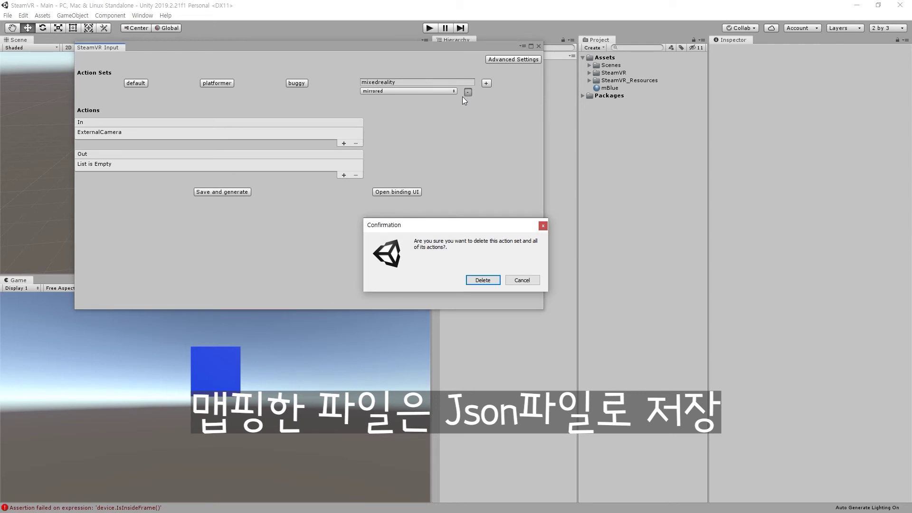
pyautogui.click(488, 281)
pyautogui.click(438, 85)
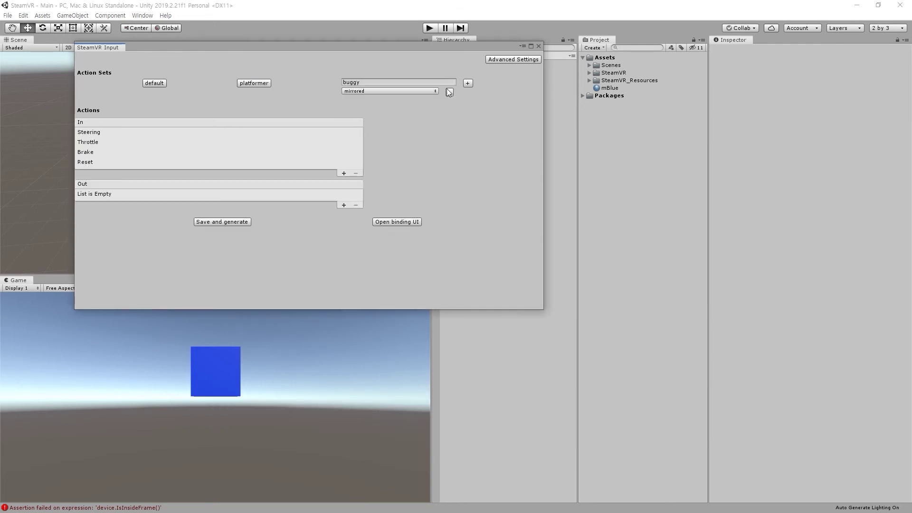
pyautogui.click(448, 93)
pyautogui.click(483, 280)
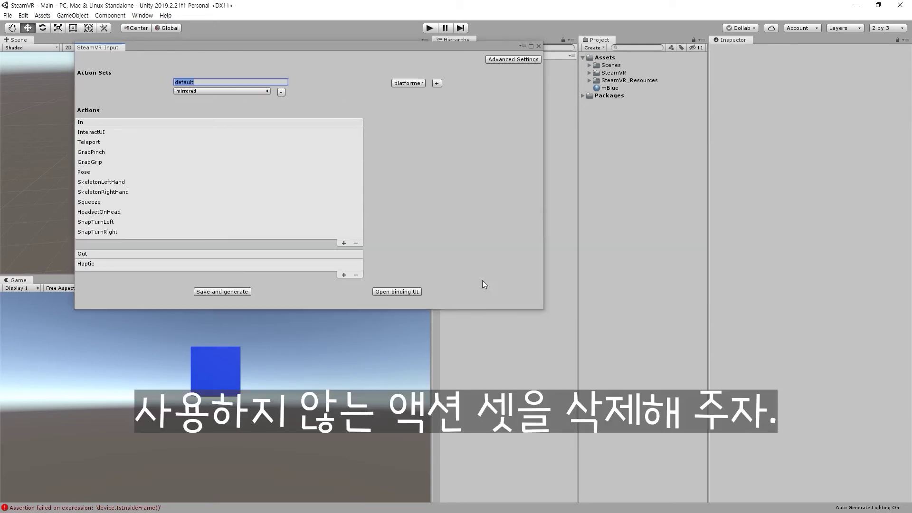
pyautogui.click(410, 83)
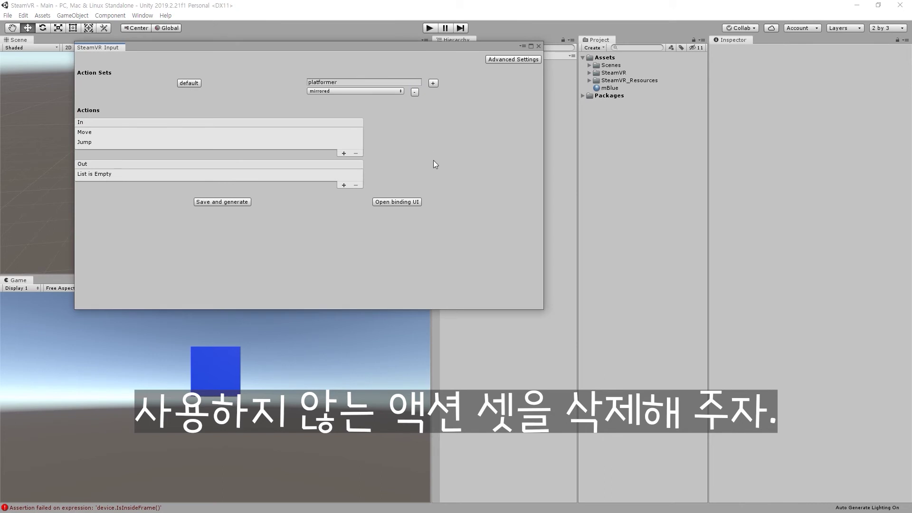
pyautogui.click(413, 93)
pyautogui.click(483, 280)
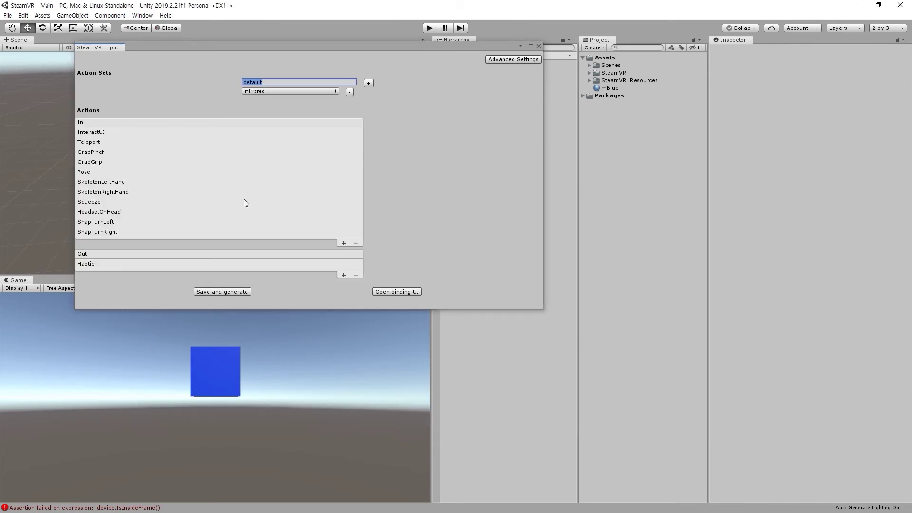
# Review the SnapTurnRight, Squeeze, GrabGrip and InteractUI actions, then Save and generate
pyautogui.click(99, 231)
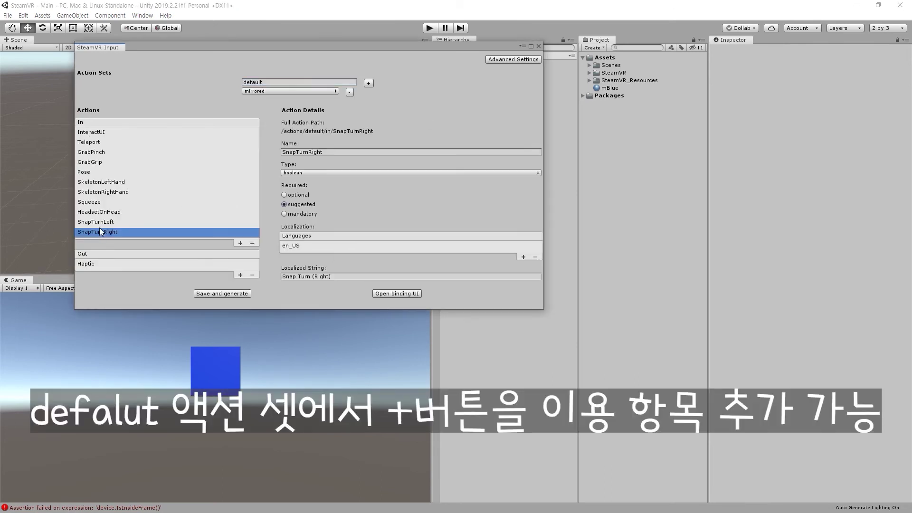
pyautogui.click(99, 222)
pyautogui.click(99, 212)
pyautogui.click(100, 203)
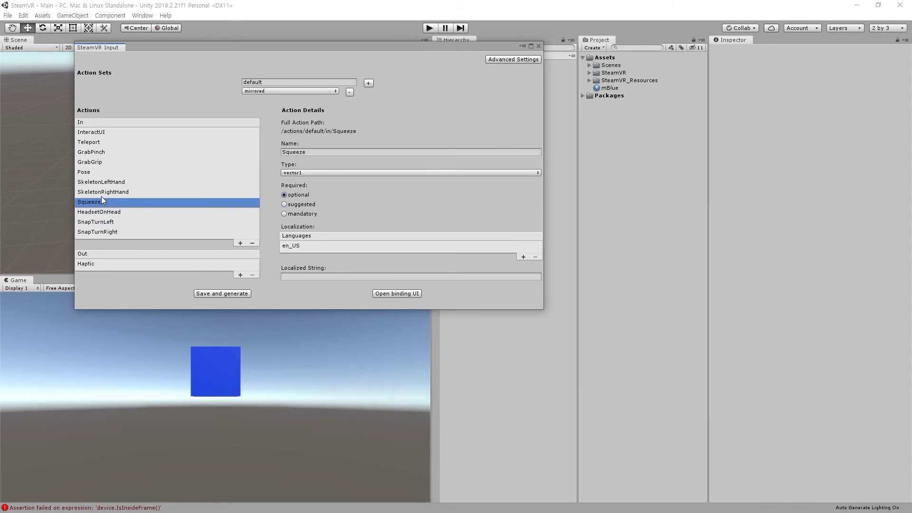
pyautogui.click(102, 192)
pyautogui.click(105, 182)
pyautogui.click(109, 172)
pyautogui.click(110, 162)
pyautogui.click(111, 152)
pyautogui.click(112, 143)
pyautogui.click(113, 133)
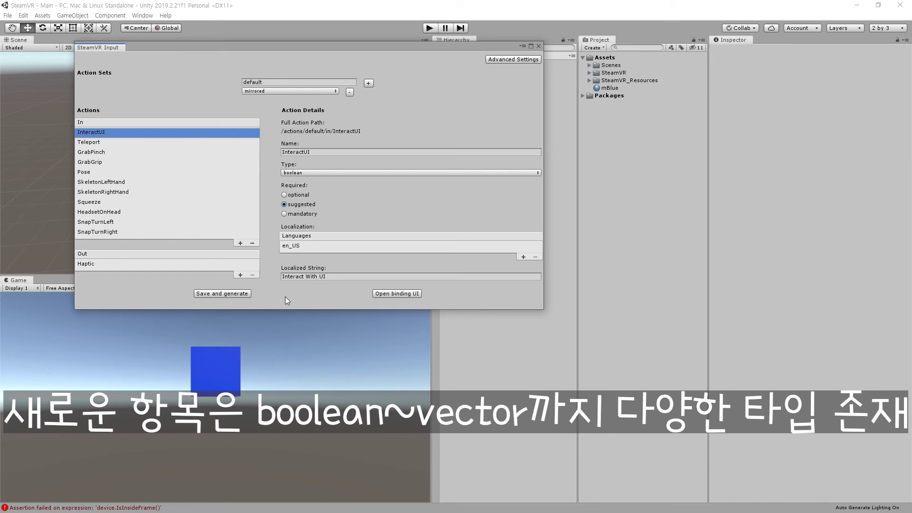
pyautogui.click(219, 294)
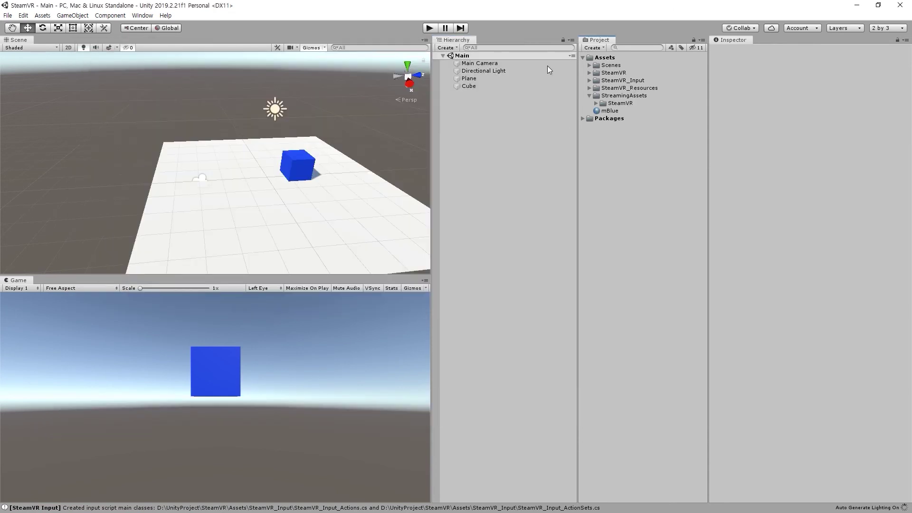
pyautogui.click(595, 103)
pyautogui.click(623, 111)
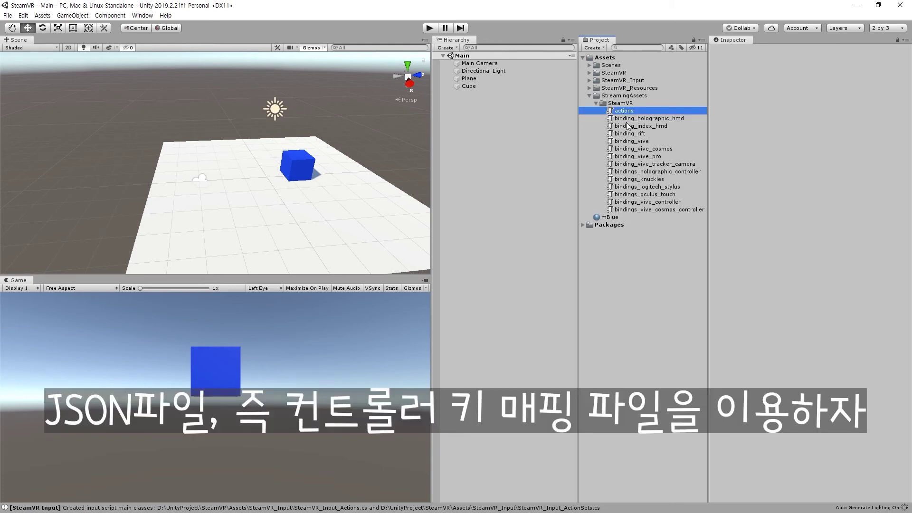
pyautogui.click(632, 187)
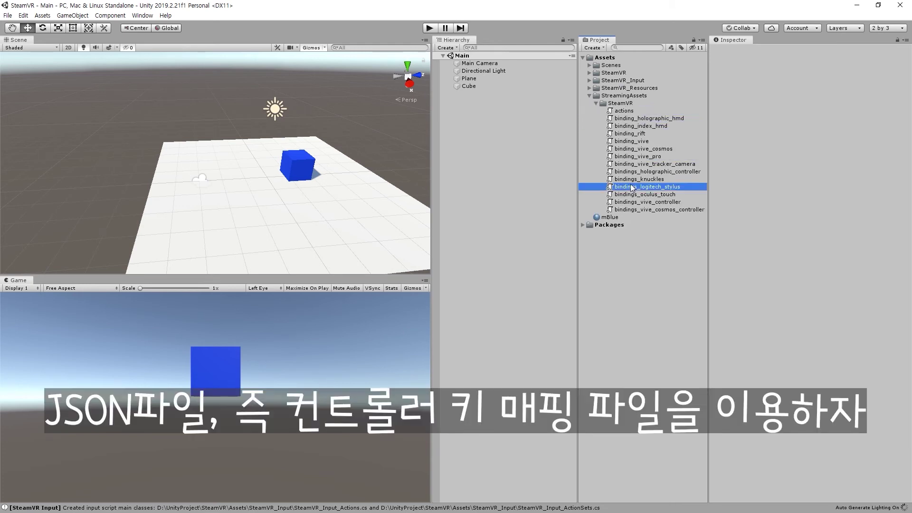
pyautogui.click(589, 96)
pyautogui.click(590, 88)
pyautogui.click(621, 104)
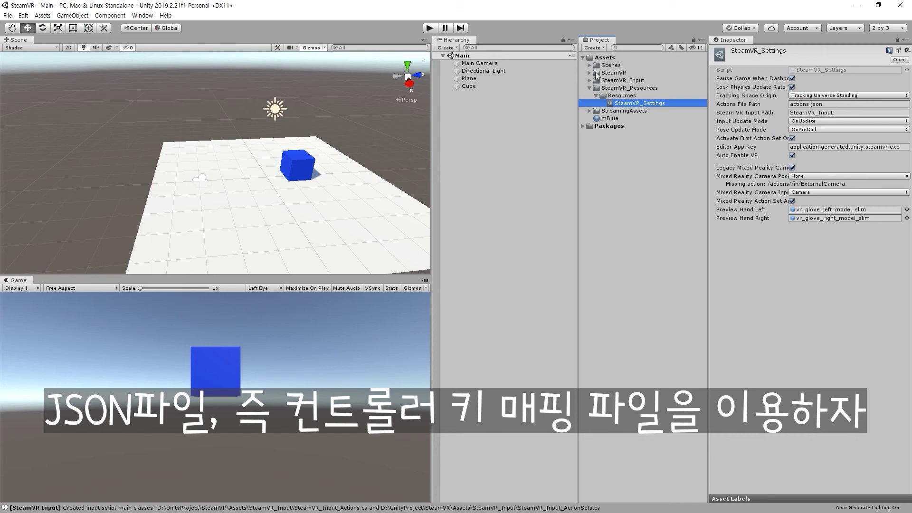
pyautogui.click(589, 87)
pyautogui.click(589, 80)
pyautogui.click(629, 95)
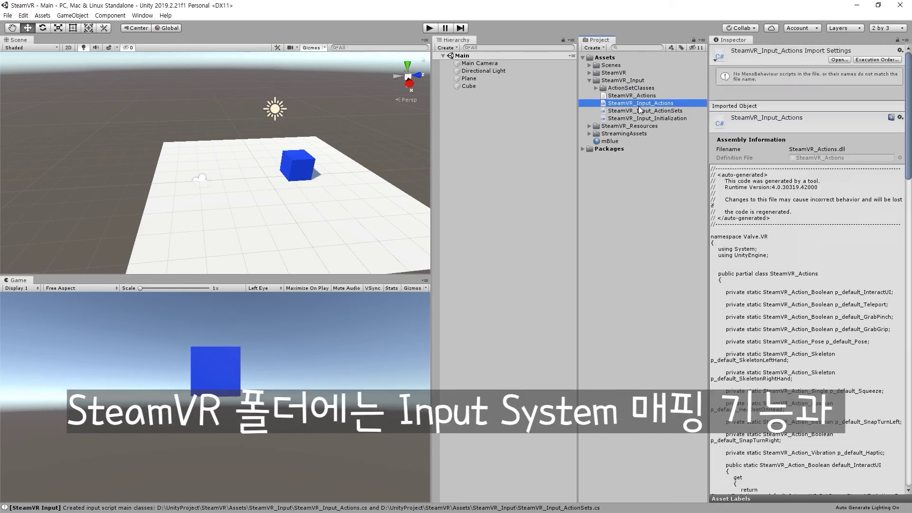
pyautogui.click(630, 103)
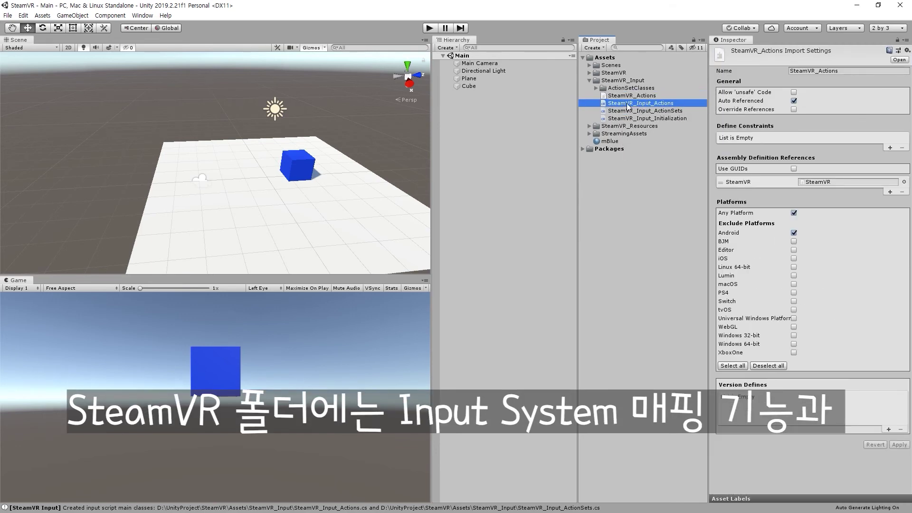
pyautogui.click(630, 111)
pyautogui.click(629, 119)
pyautogui.click(596, 88)
pyautogui.click(632, 96)
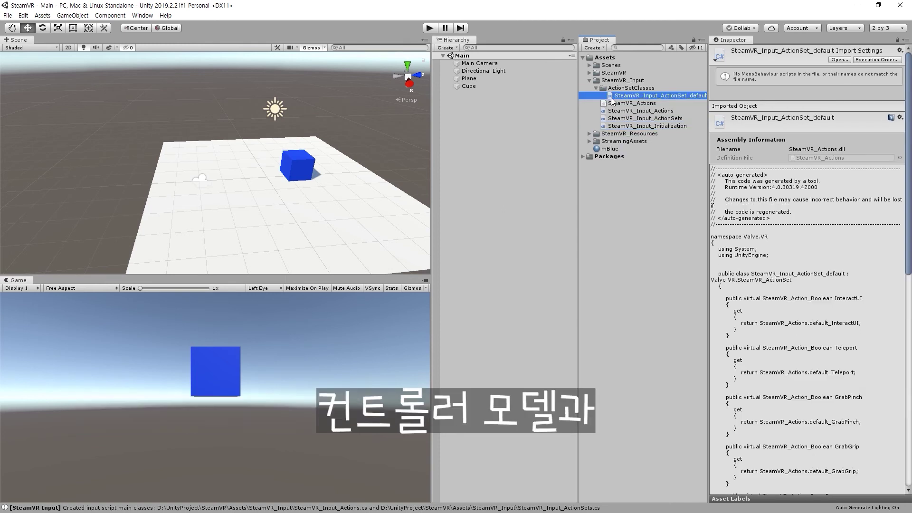
pyautogui.click(590, 80)
pyautogui.click(558, 217)
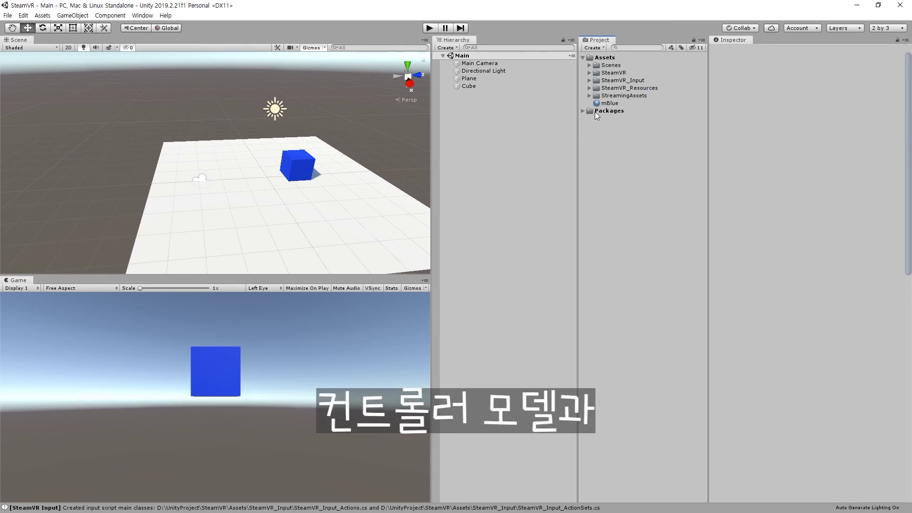
pyautogui.click(589, 73)
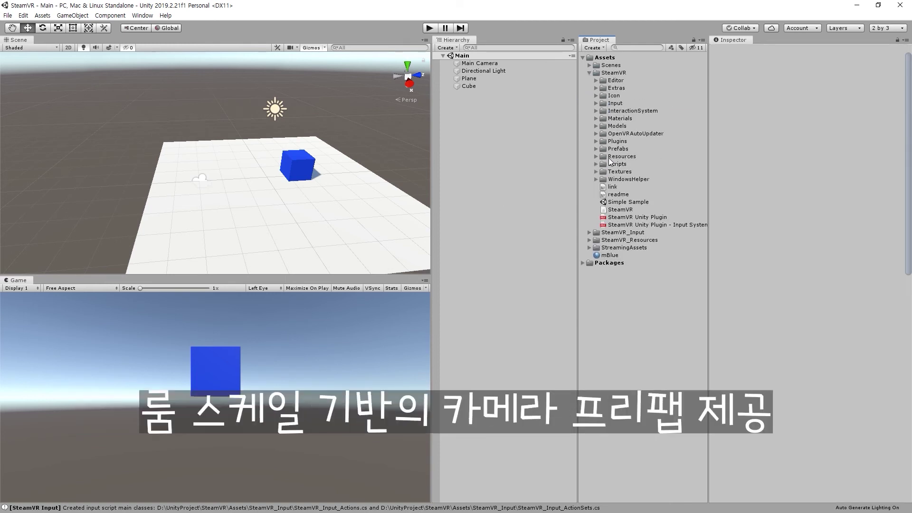
# Add the [CameraRig] prefab from the SteamVR Prefabs folder into the scene Hierarchy
pyautogui.click(598, 150)
pyautogui.click(597, 149)
pyautogui.click(642, 164)
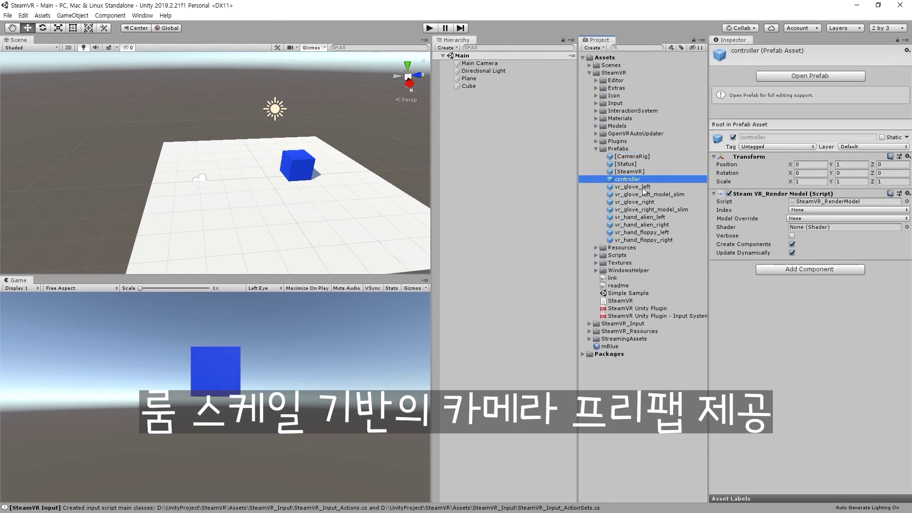
pyautogui.click(645, 157)
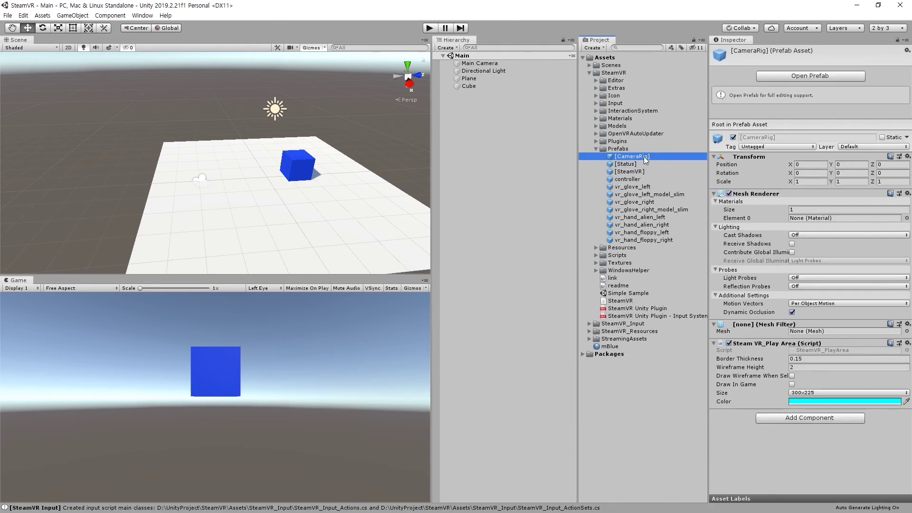
pyautogui.moveTo(647, 158); pyautogui.dragTo(488, 162)
# Delete the old Main Camera, select the [CameraRig], and save the scene
pyautogui.click(477, 68)
pyautogui.press('Delete')
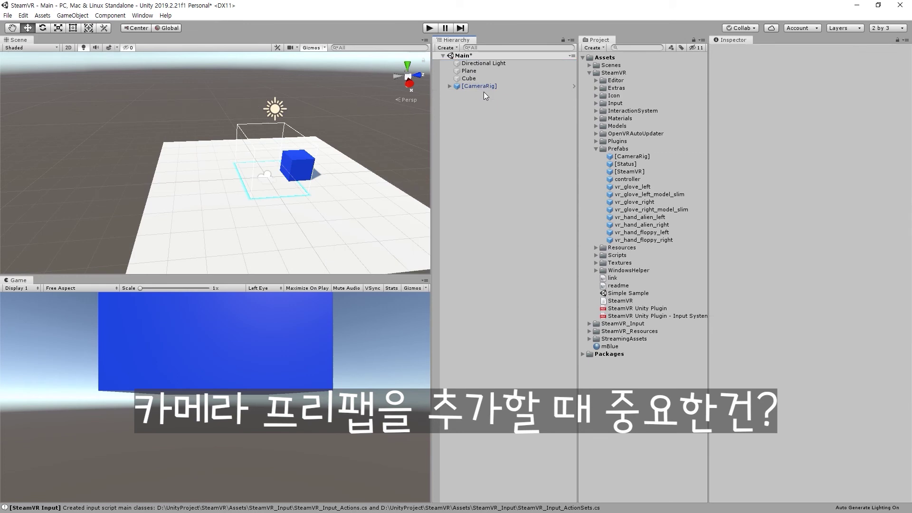
pyautogui.click(483, 87)
pyautogui.click(283, 182)
pyautogui.hotkey('ctrl', 's')
# Expand the [CameraRig] and inspect its left controller, right controller and Camera
pyautogui.click(449, 86)
pyautogui.click(484, 93)
pyautogui.press('f')
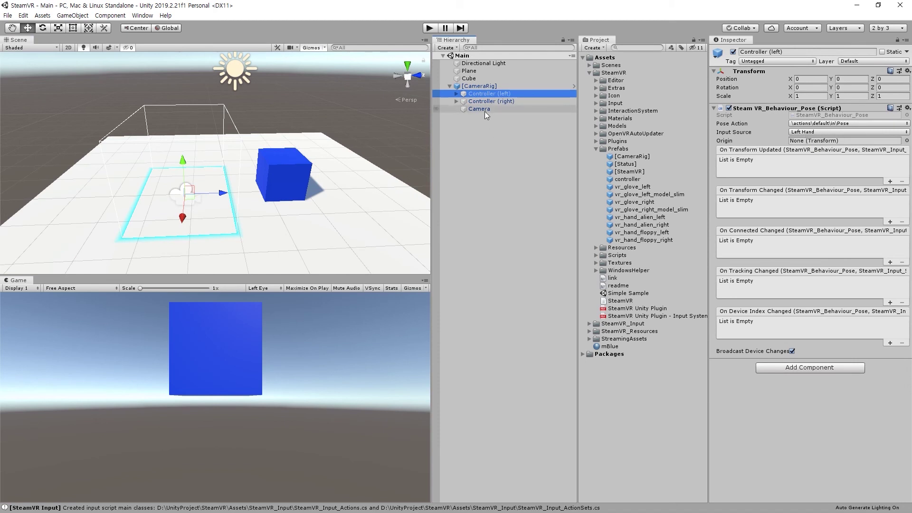
pyautogui.click(484, 110)
pyautogui.click(456, 94)
pyautogui.click(456, 109)
pyautogui.click(482, 101)
pyautogui.click(823, 125)
pyautogui.click(761, 158)
pyautogui.click(795, 134)
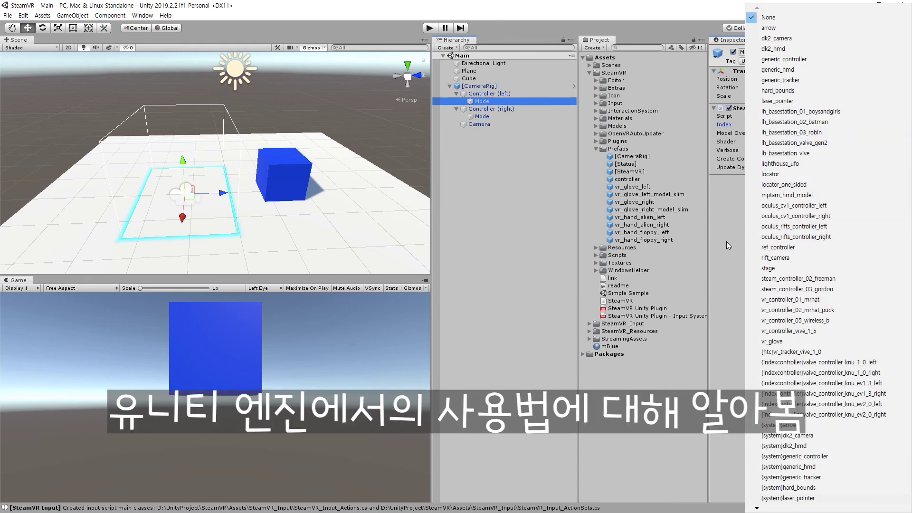
pyautogui.click(726, 241)
pyautogui.click(466, 172)
pyautogui.click(431, 29)
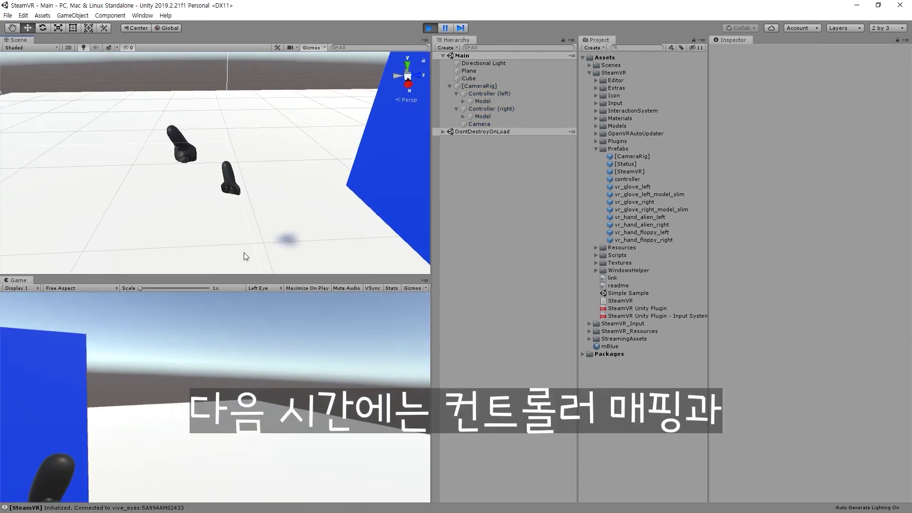
# Maximize the Game view to watch the live headset view during Play mode
pyautogui.rightClick(33, 284)
pyautogui.click(62, 311)
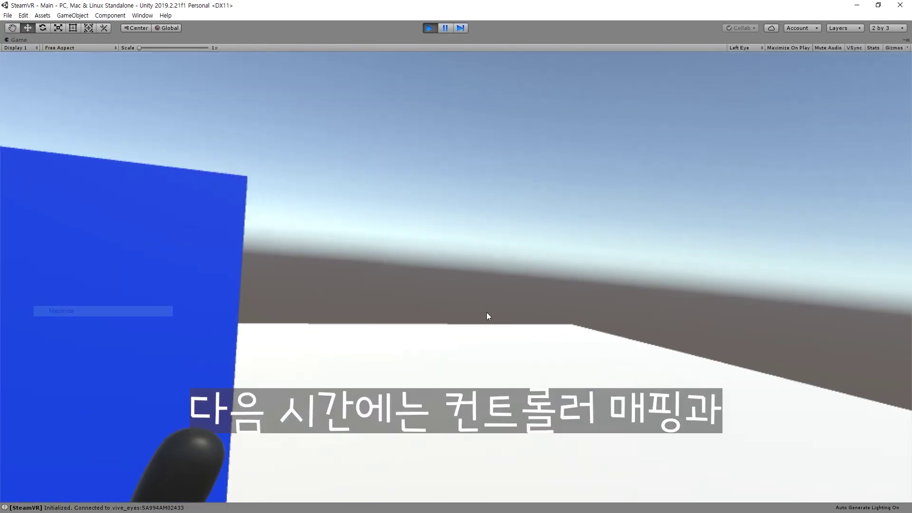